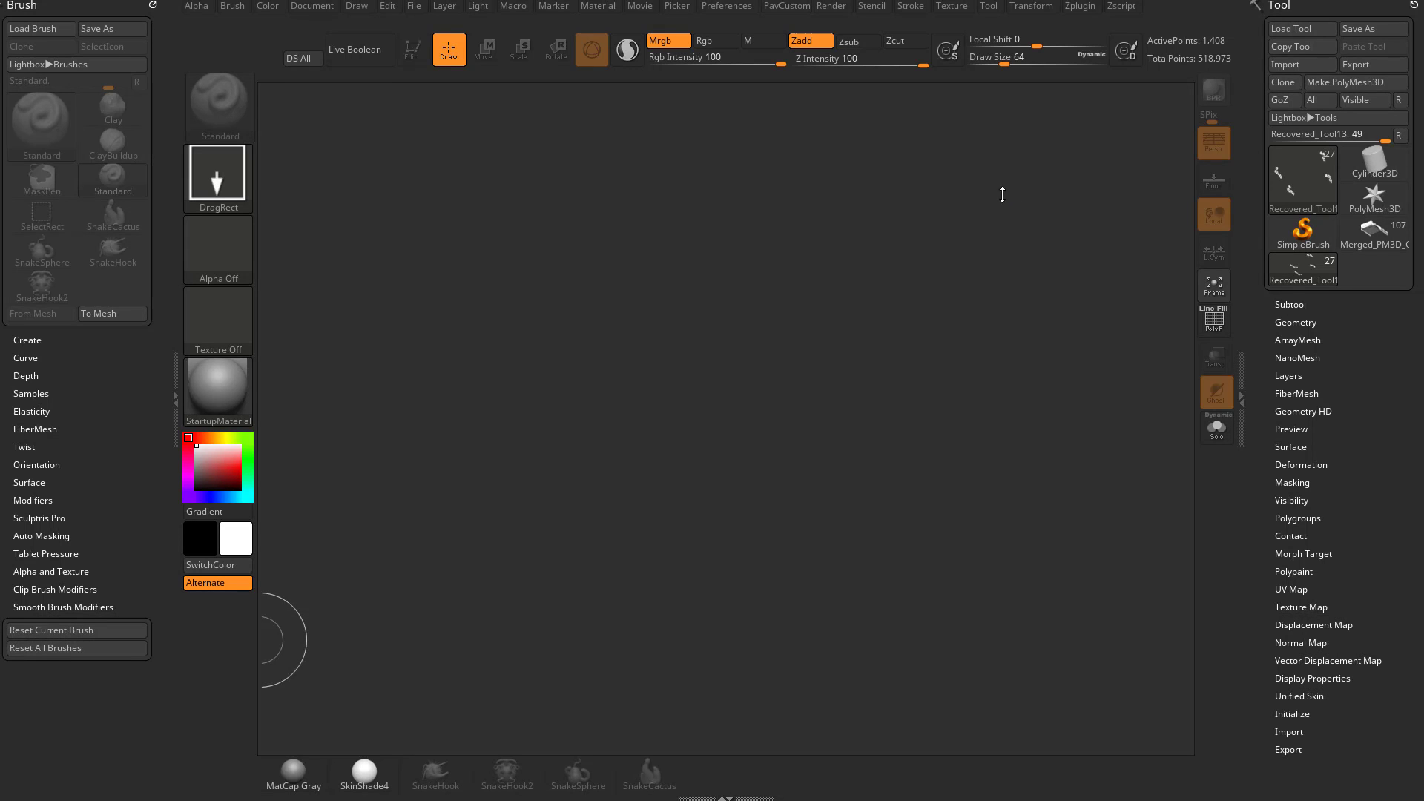
Look over the File menu's file and project commands.
left_click(414, 7)
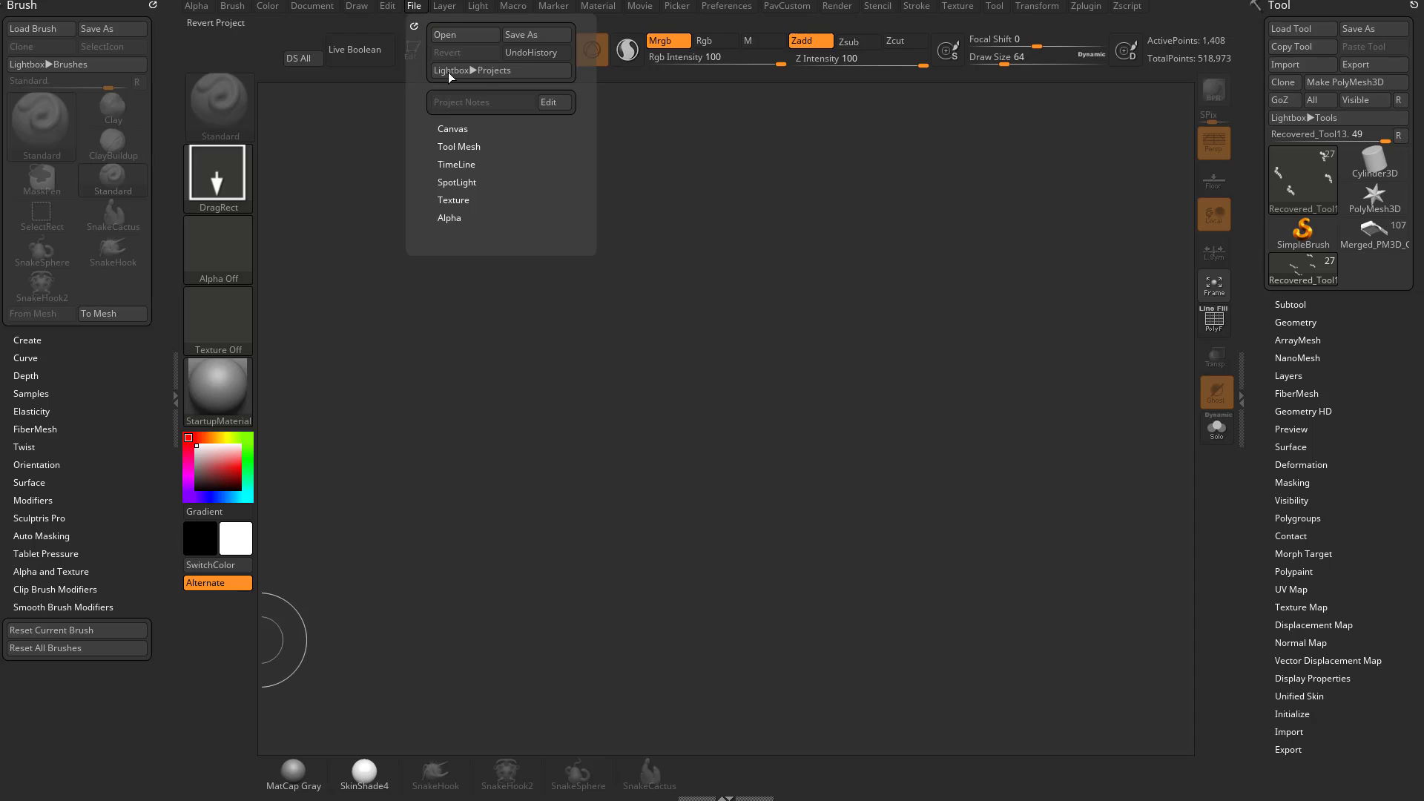
left_click(415, 6)
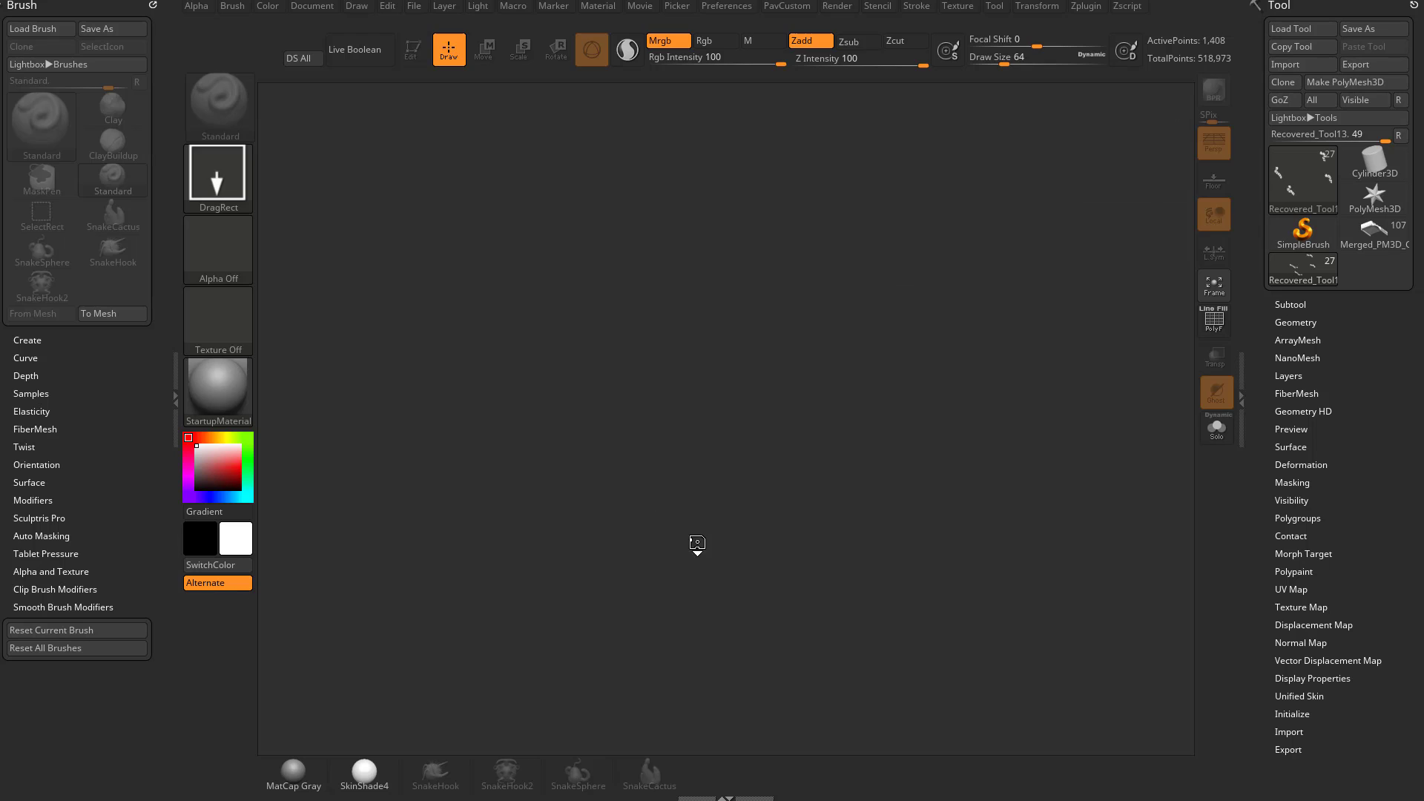
Draw the boot, then switch to Merged_PM3D_Cylinder3D_1 and rotate it, checking its 1.278 Mil points.
left_click_drag(868, 380, 918, 401)
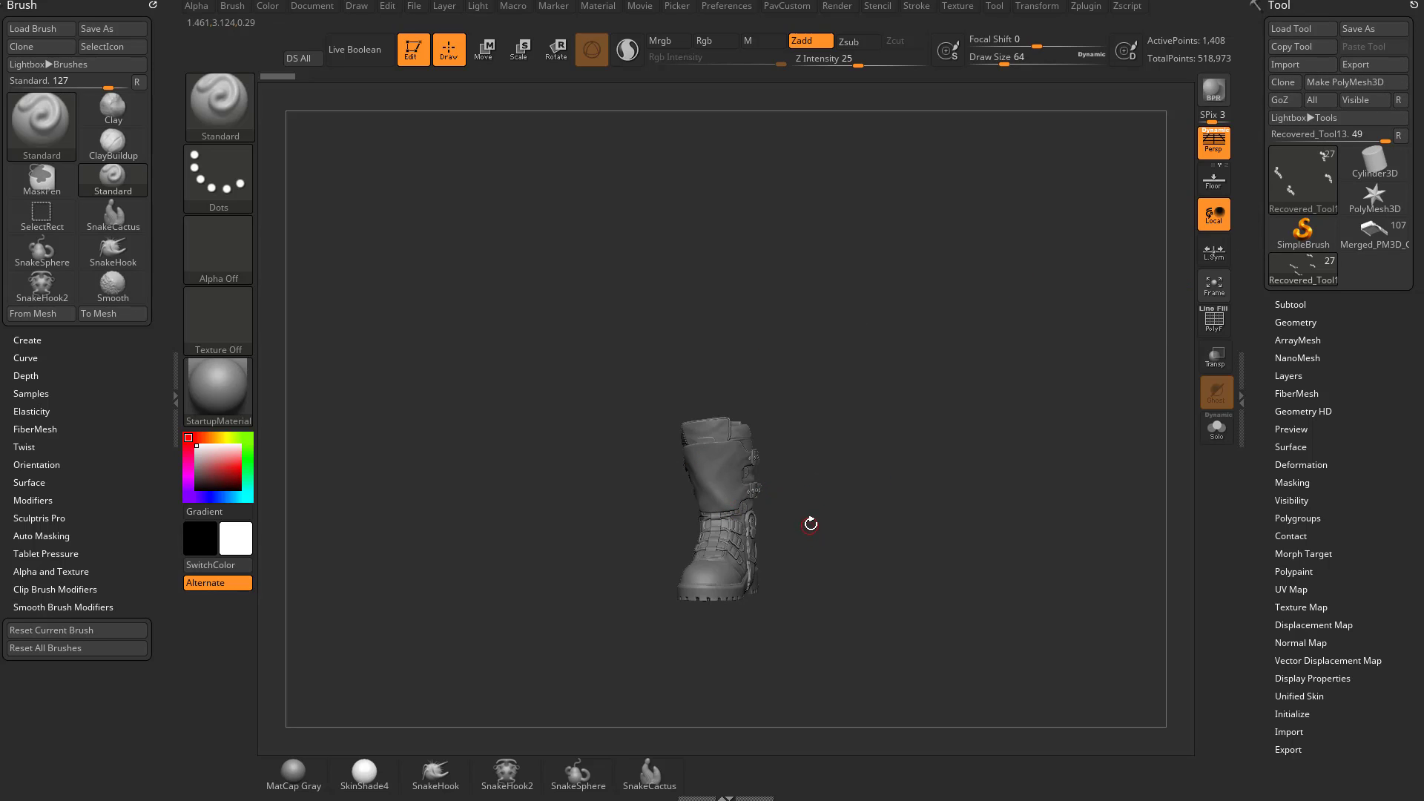
key("t")
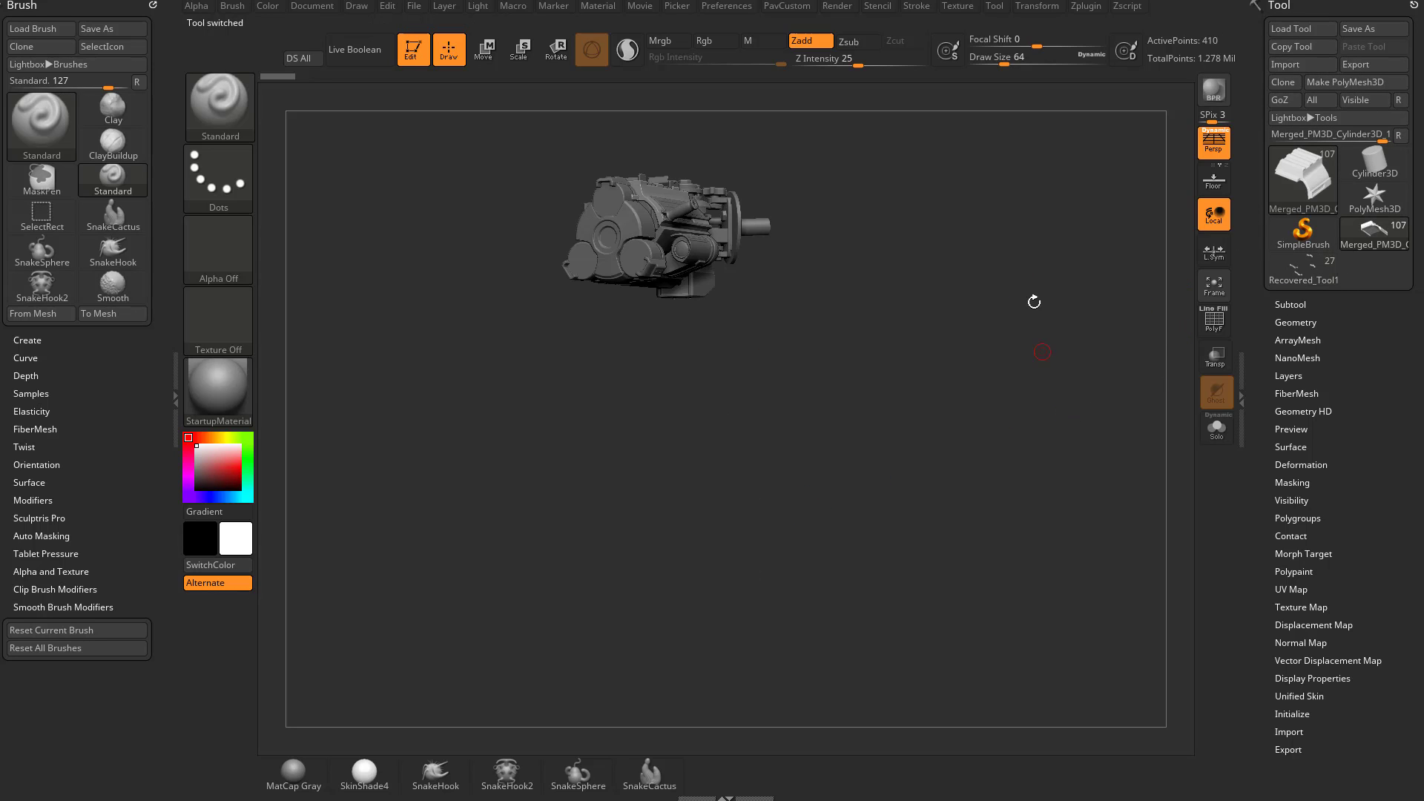
left_click_drag(1033, 302, 997, 441)
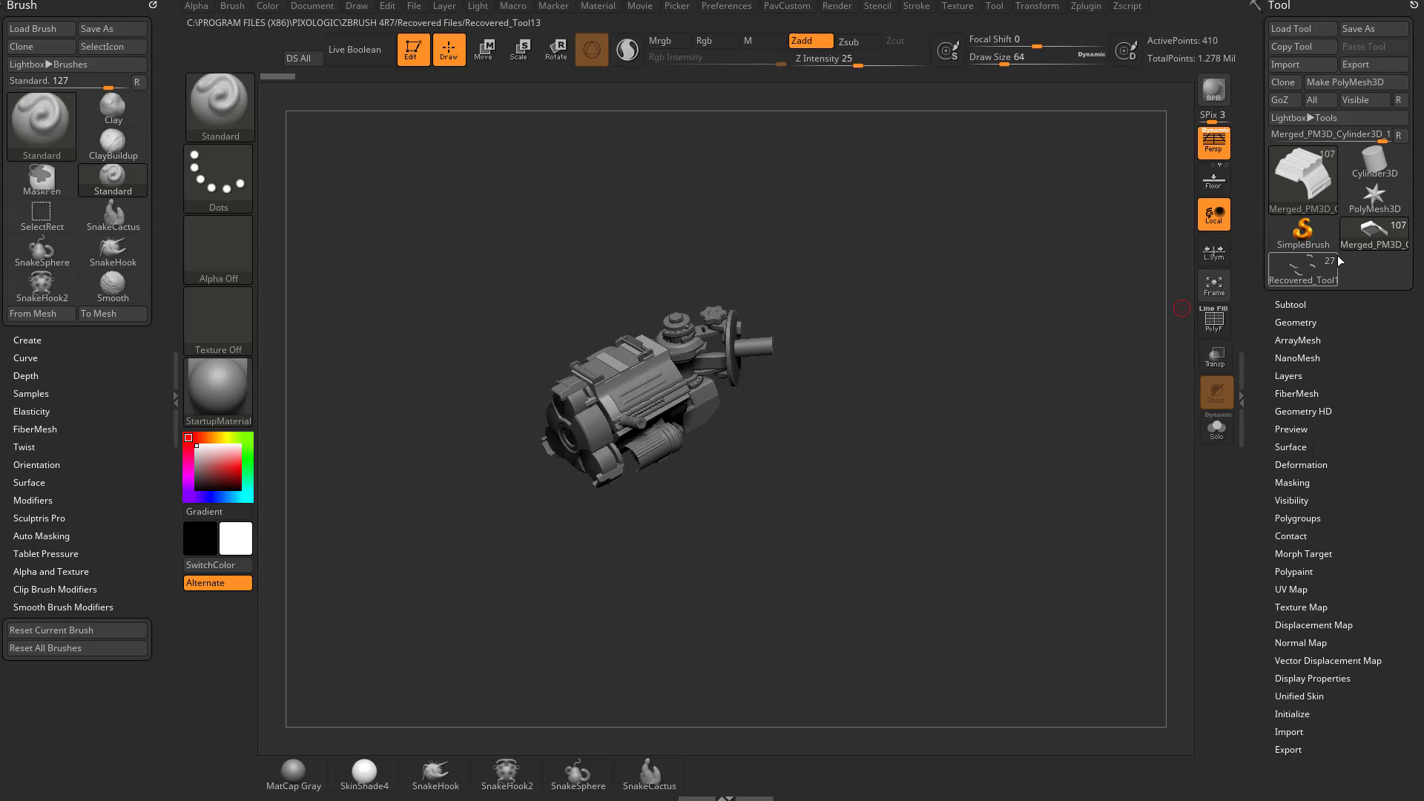
mouse_move(1383, 248)
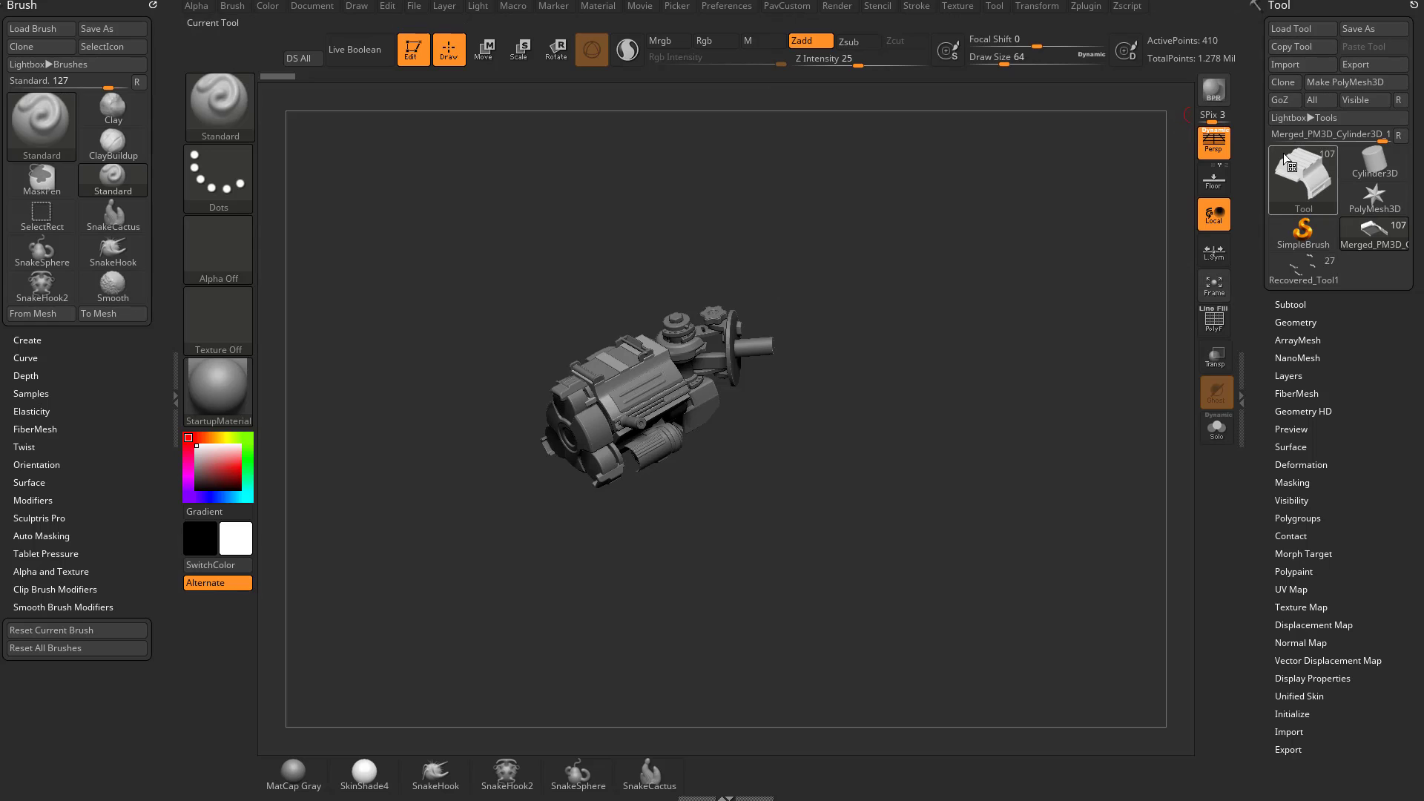
mouse_move(1285, 159)
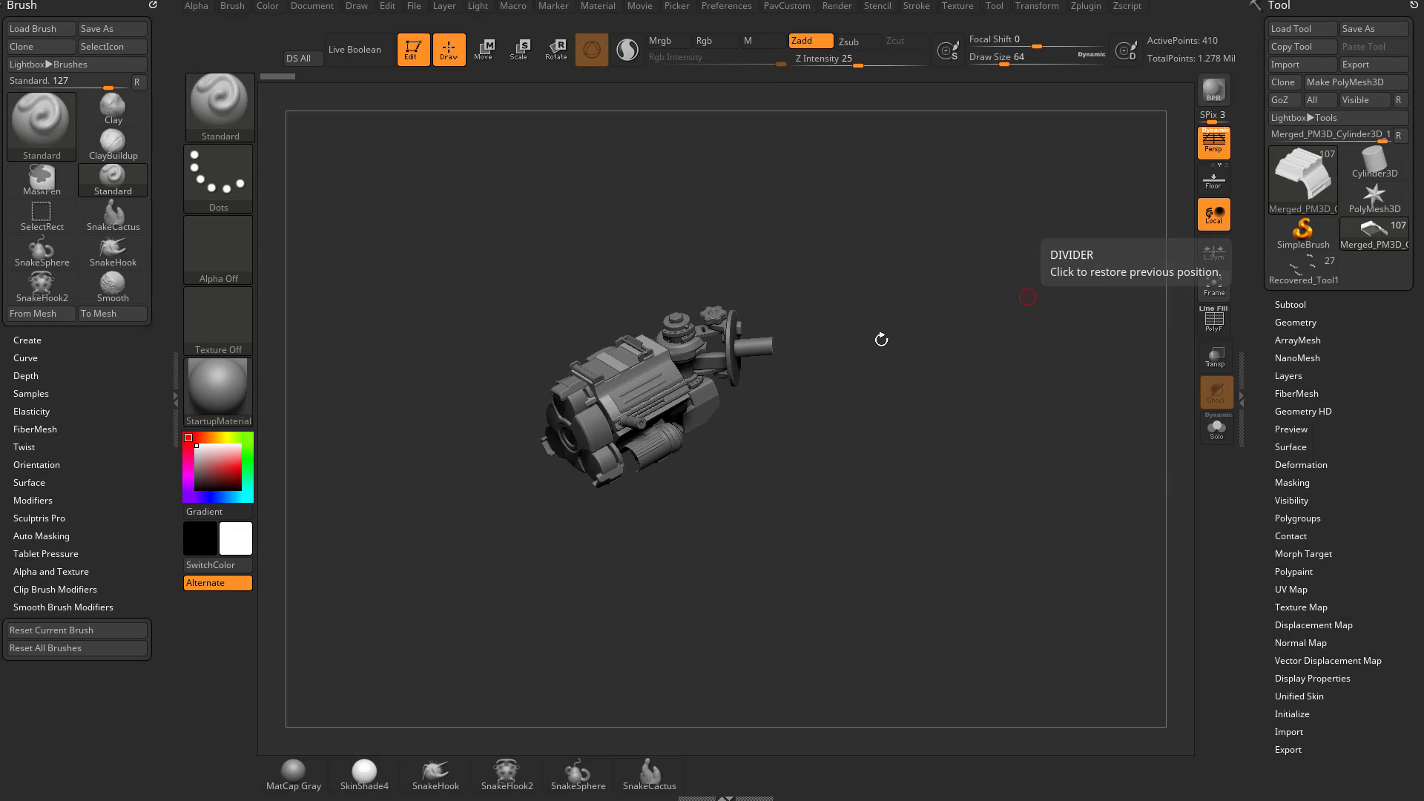
Save the tool to the Desktop as Weapon.ZTL and confirm the file exists.
left_click(1357, 29)
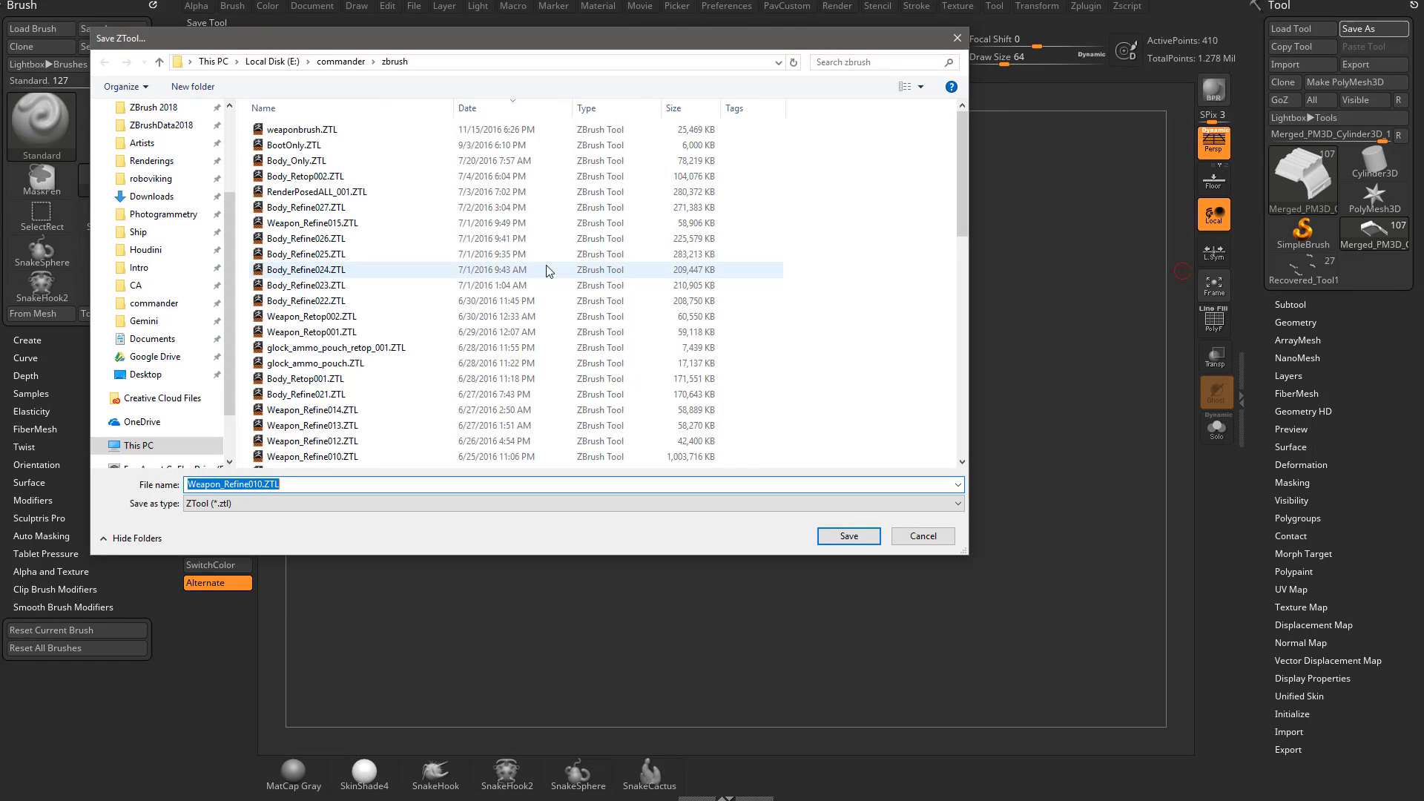
left_click(161, 195)
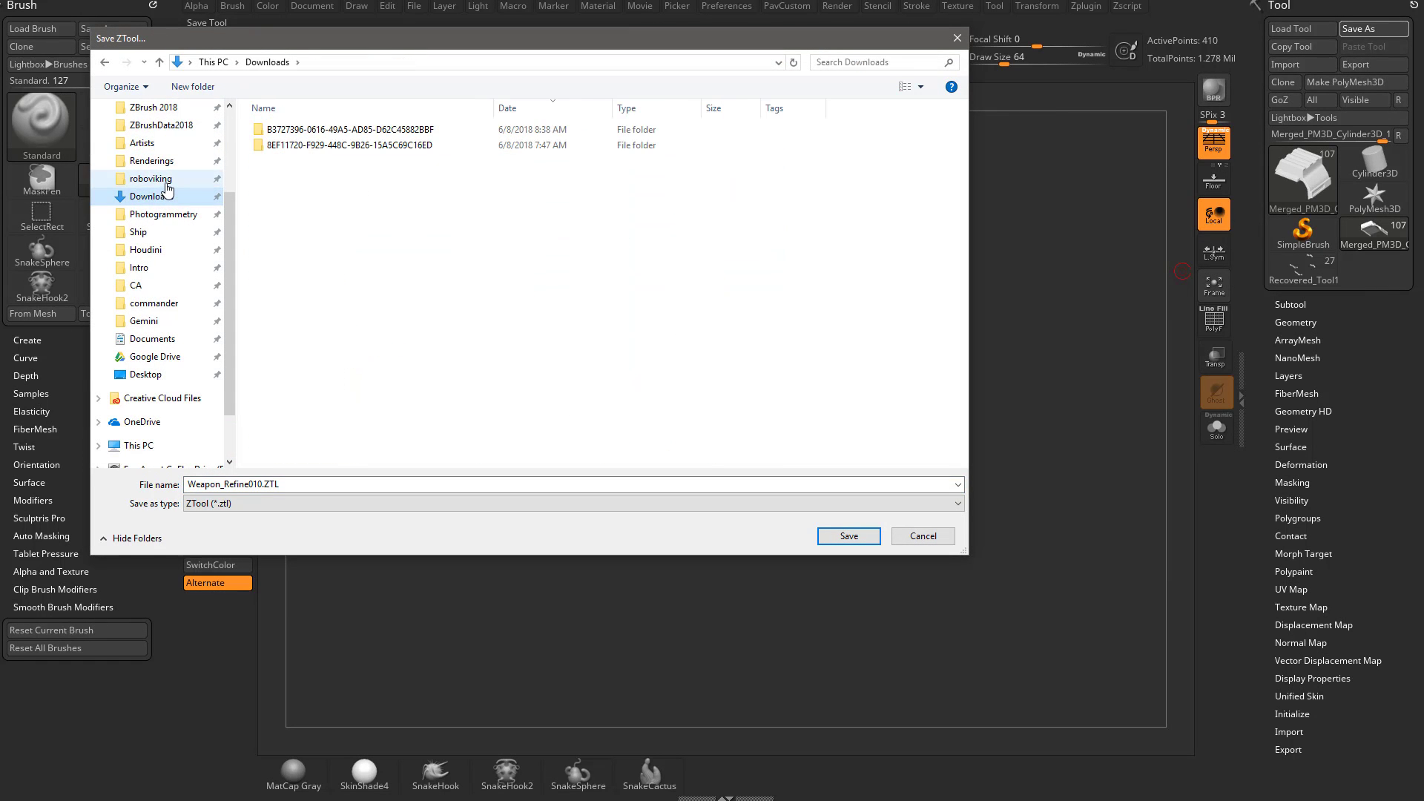
left_click(146, 373)
double_click(267, 484)
type("We")
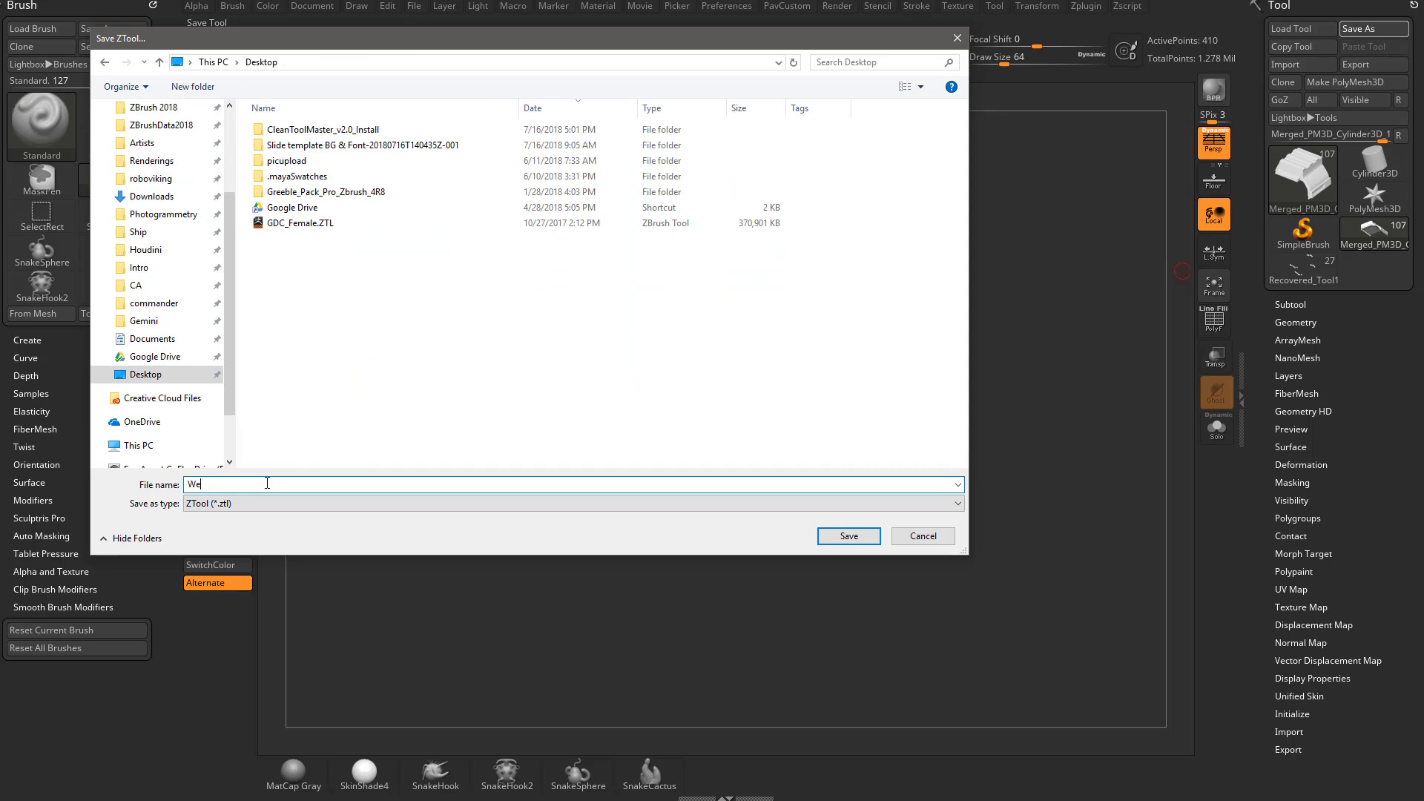
type("apon")
key("Return")
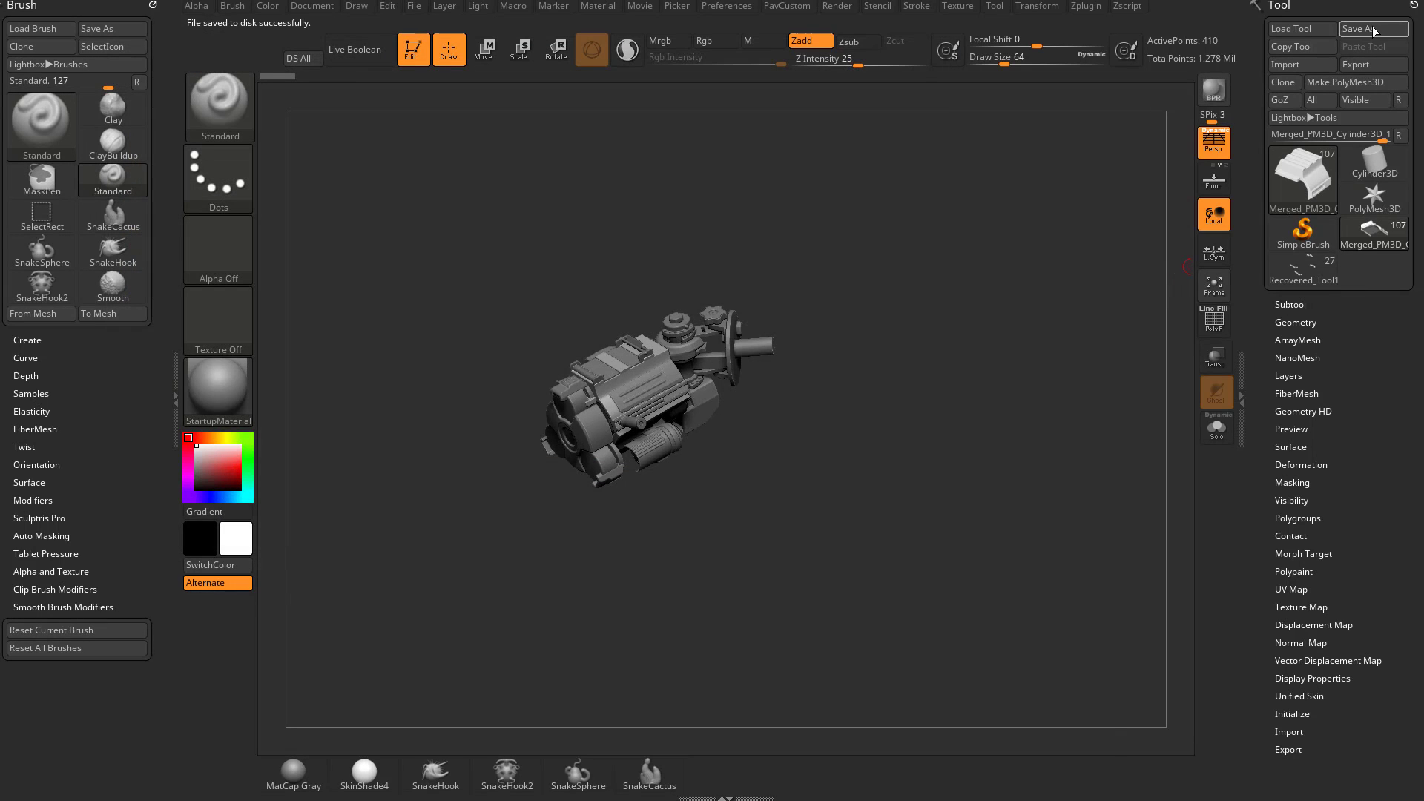
left_click(1373, 30)
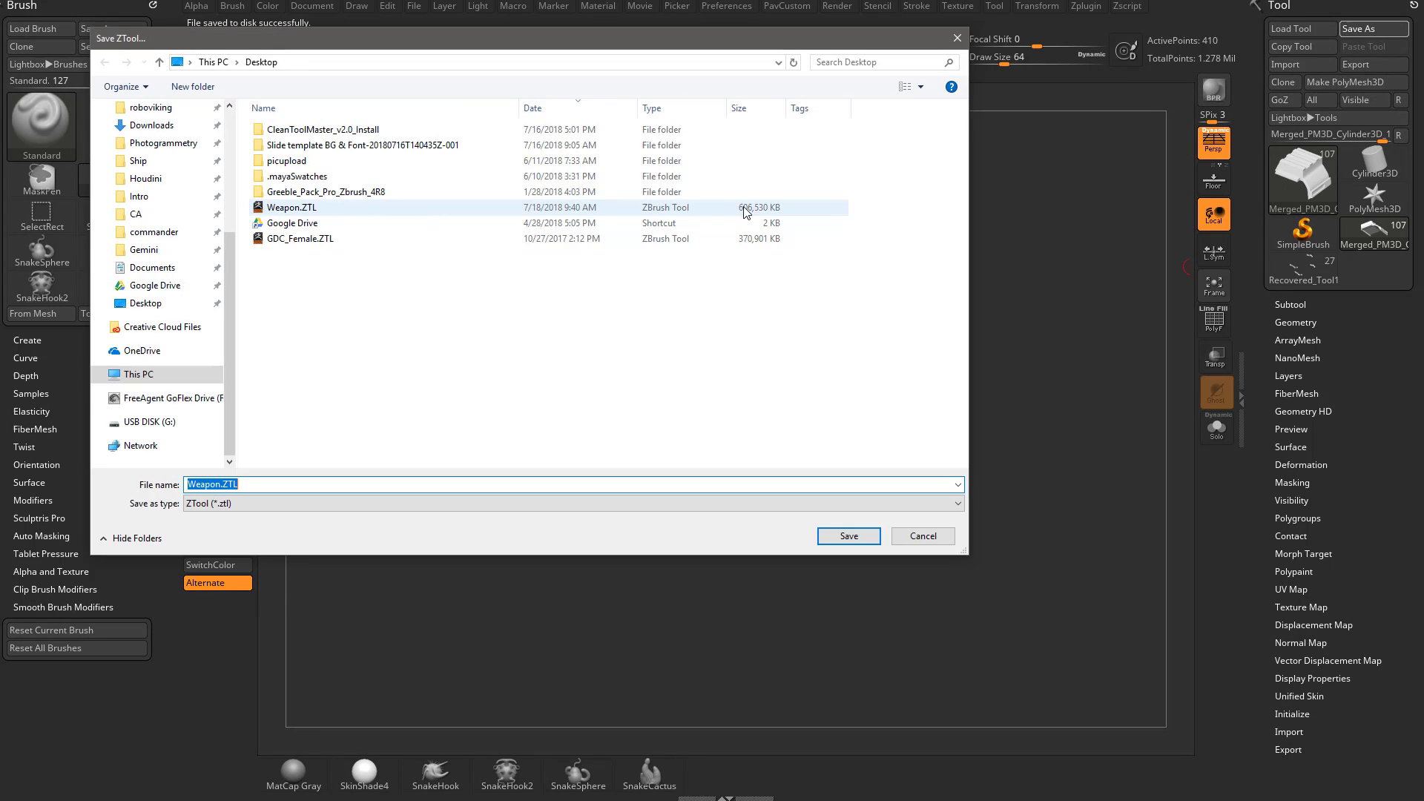
left_click(924, 536)
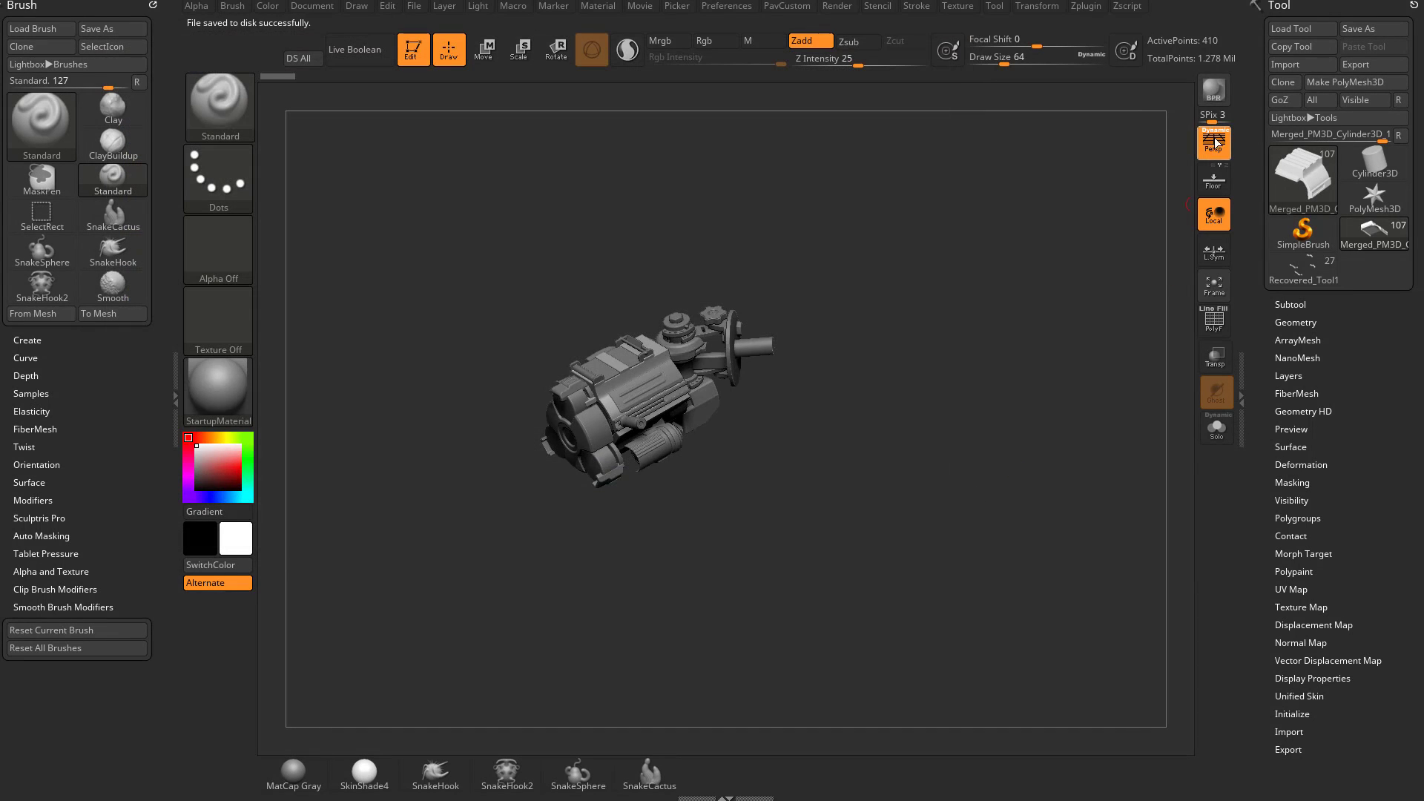
Dock the Zplugin menu in the left tray and expand Clean Tool Master.
left_click_drag(1083, 191, 1156, 358)
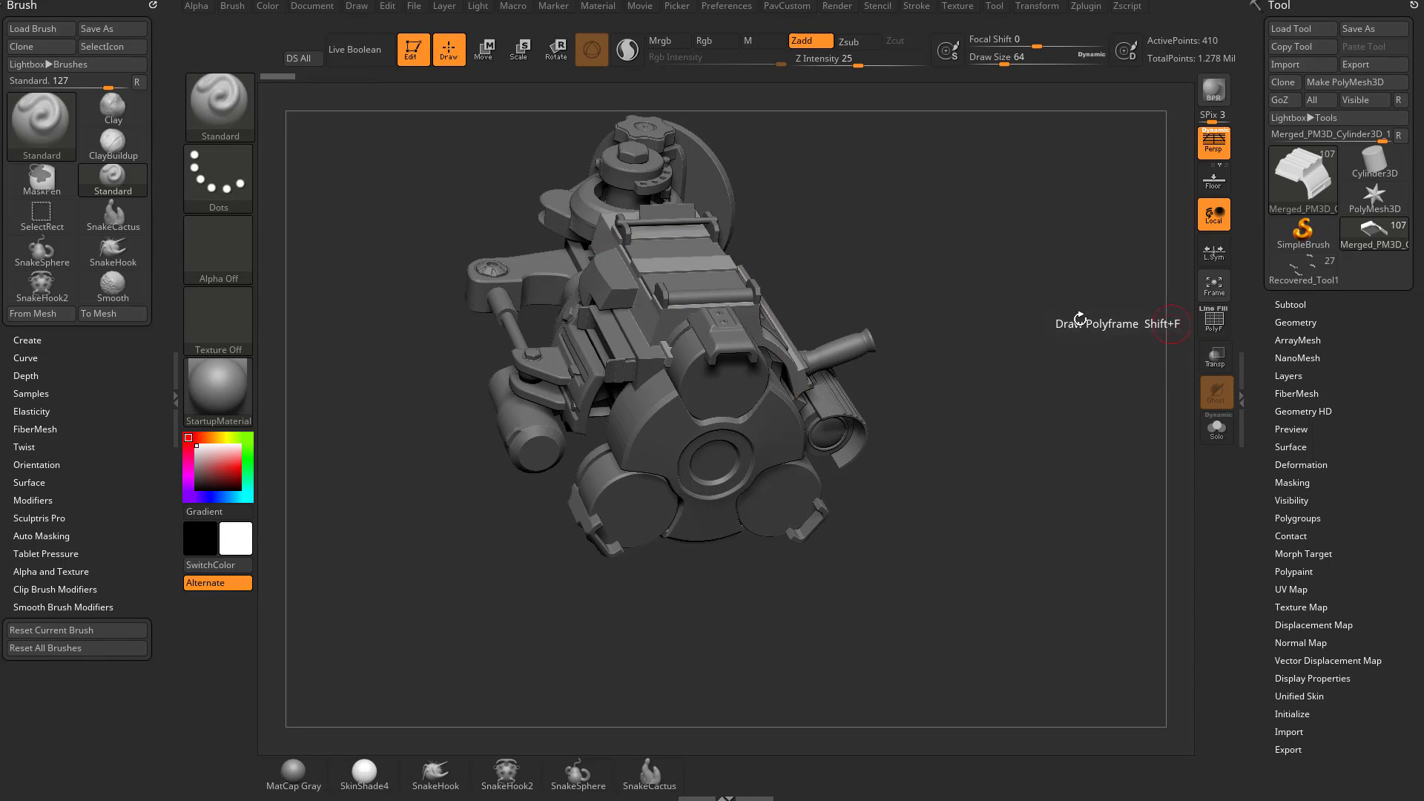
left_click_drag(1072, 342, 919, 366)
key("shift")
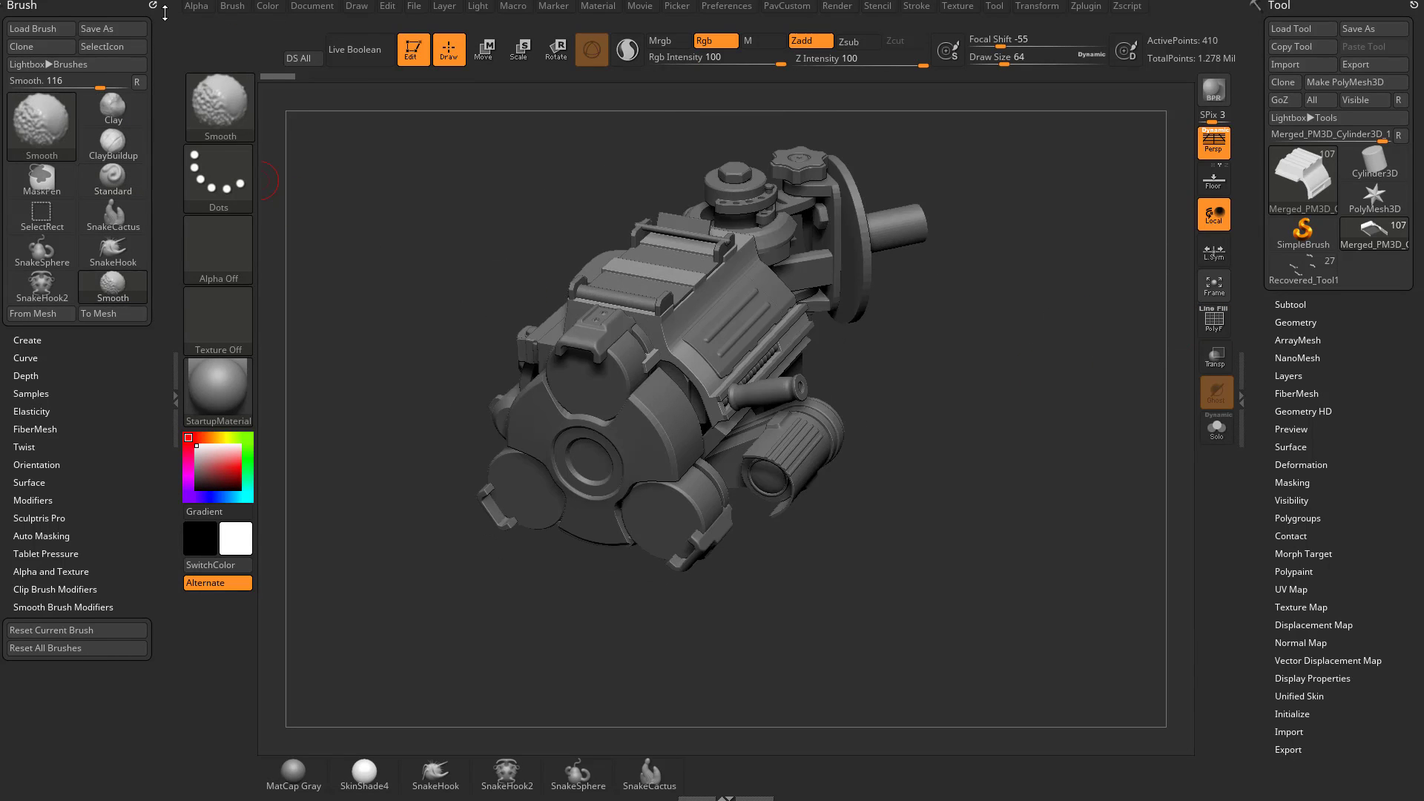
left_click(153, 6)
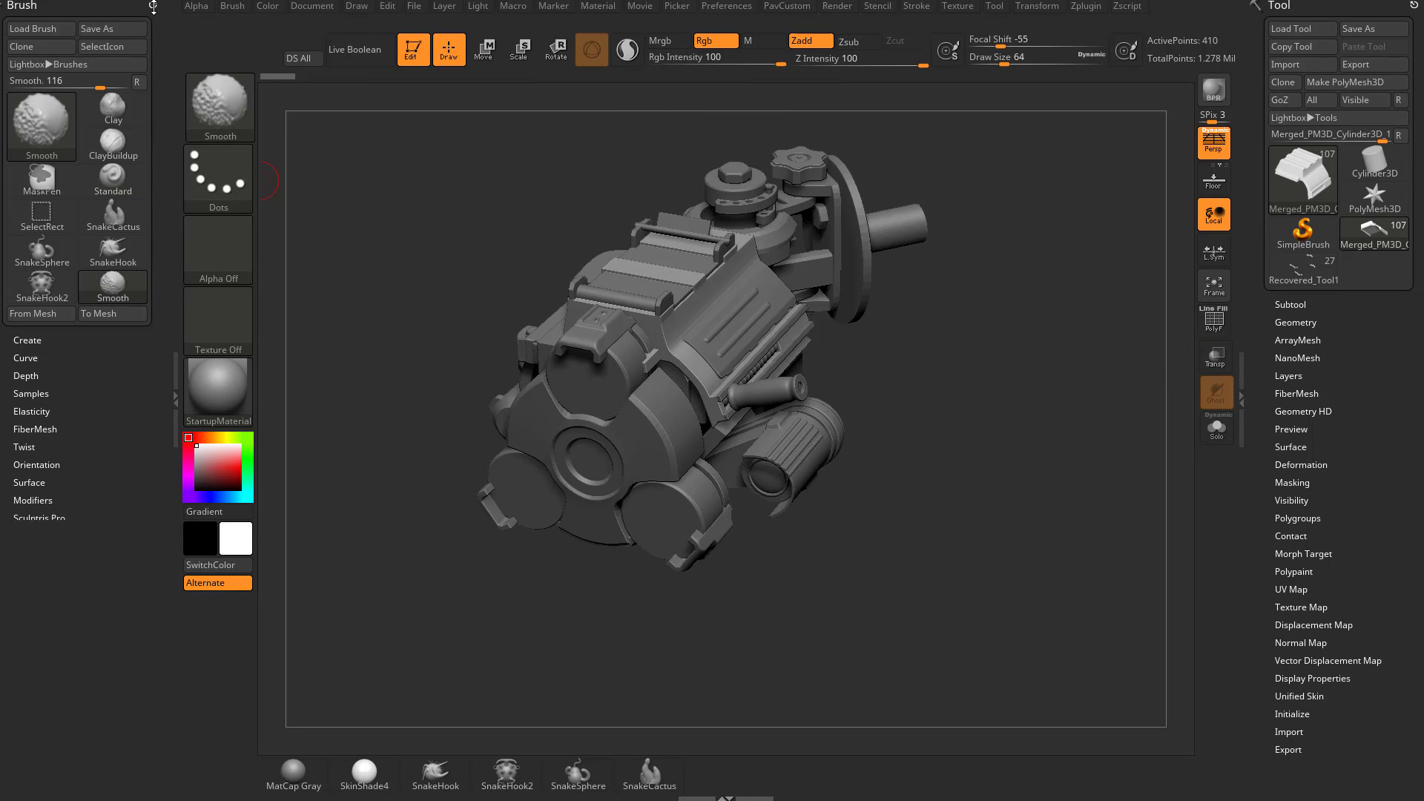
left_click(1084, 10)
left_click_drag(1076, 25, 103, 126)
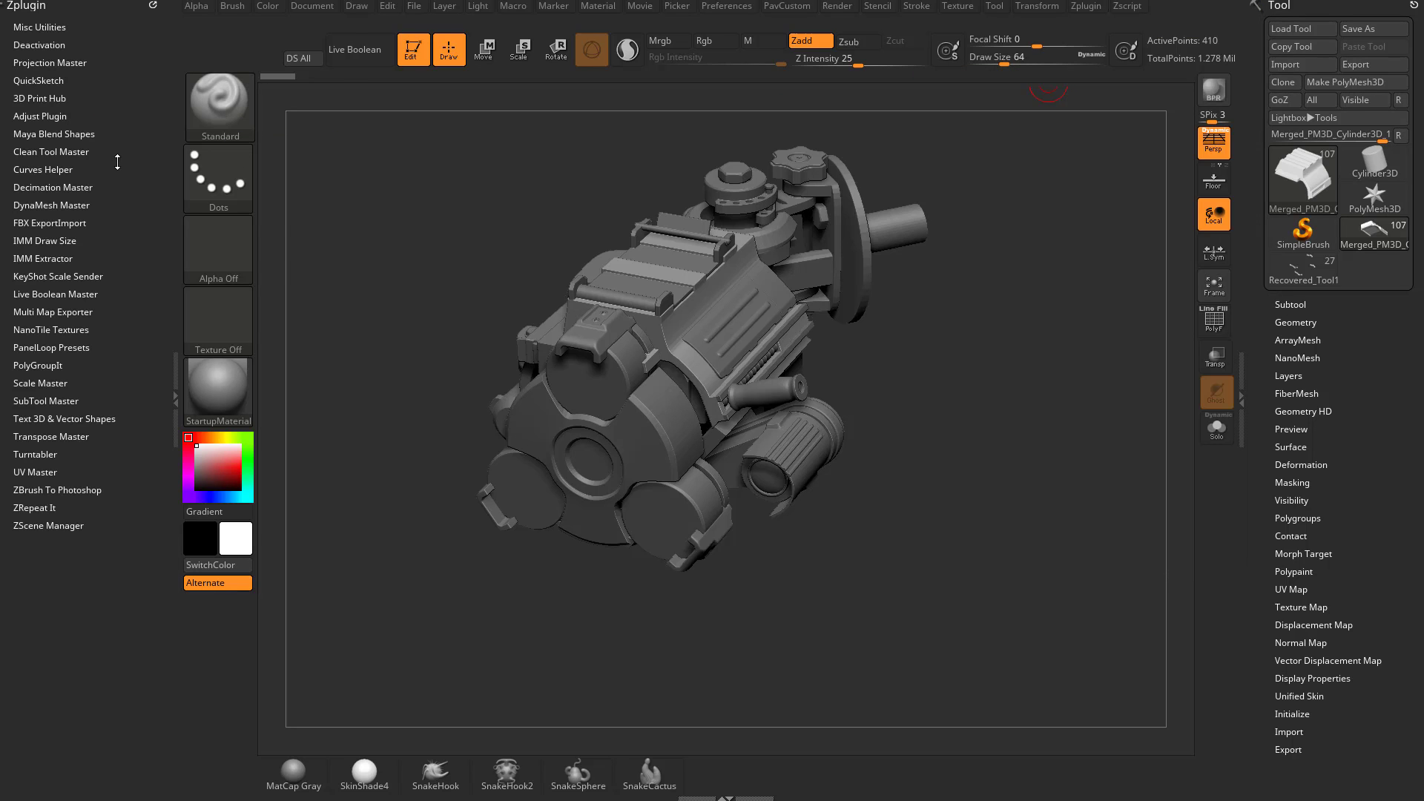
left_click(21, 152)
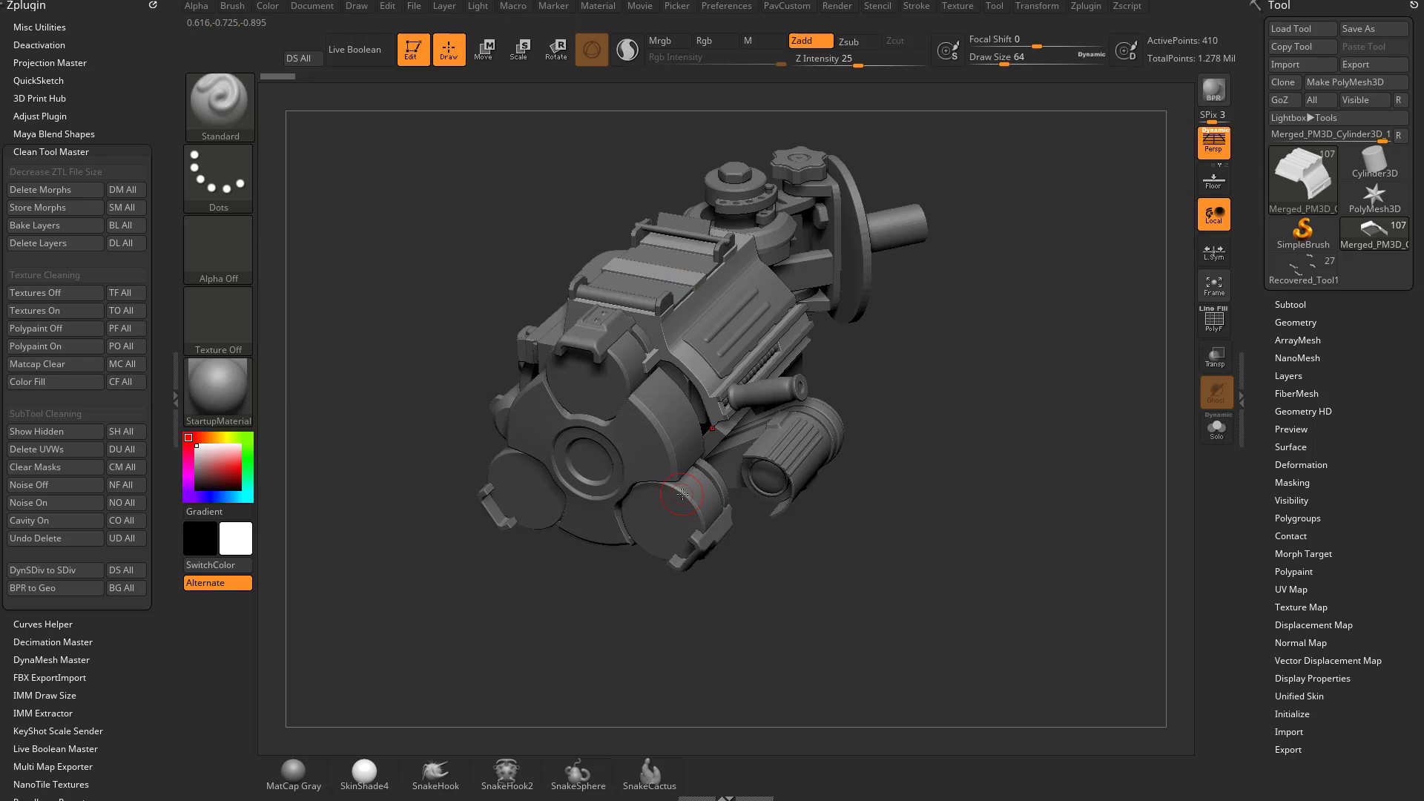
Run DU All, DM All, DL All and SH All across every subtool.
left_click(134, 450)
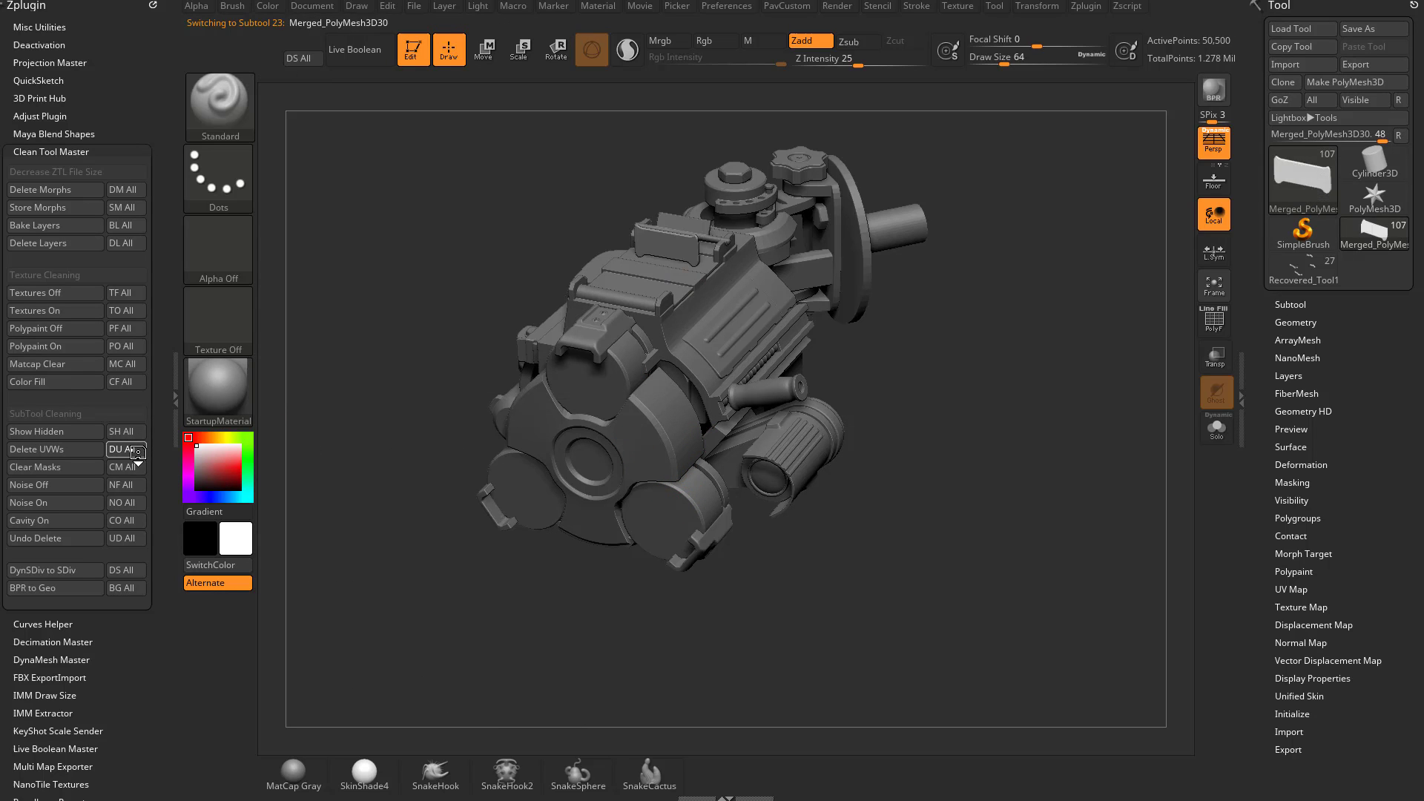
left_click(130, 190)
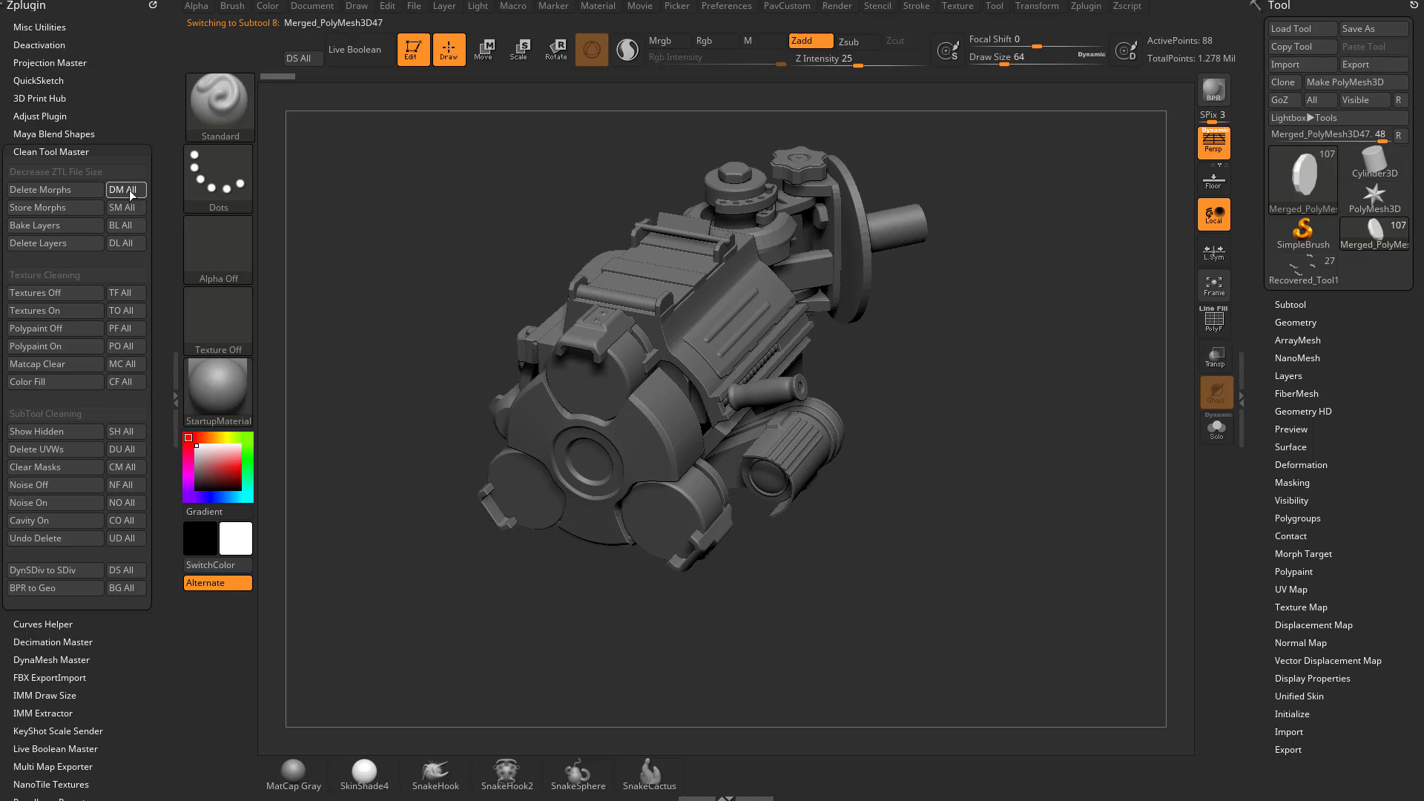
left_click(130, 244)
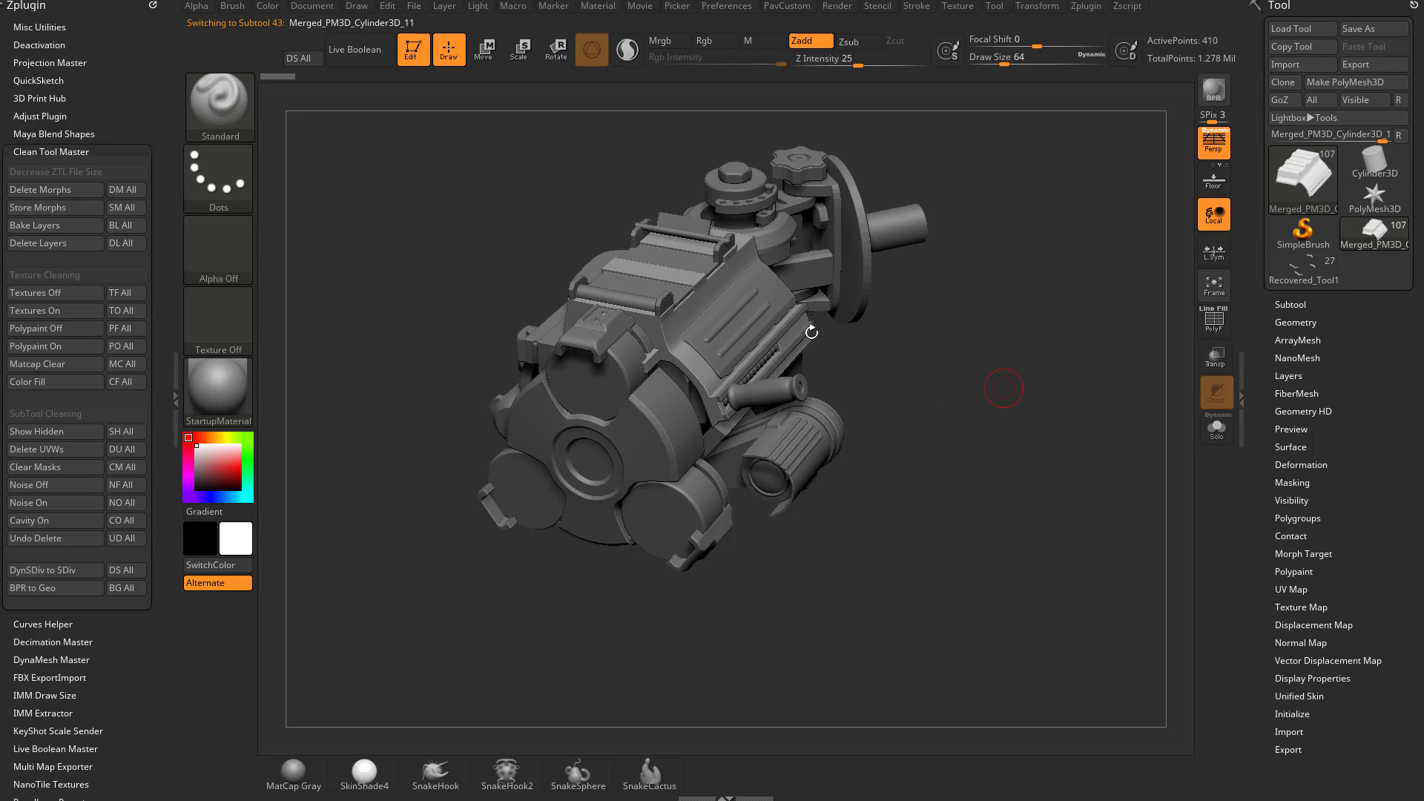
left_click(119, 434)
Save the cleaned tool to the Desktop as Weapon002.ZTL and verify the save.
left_click(1372, 29)
left_click(315, 208)
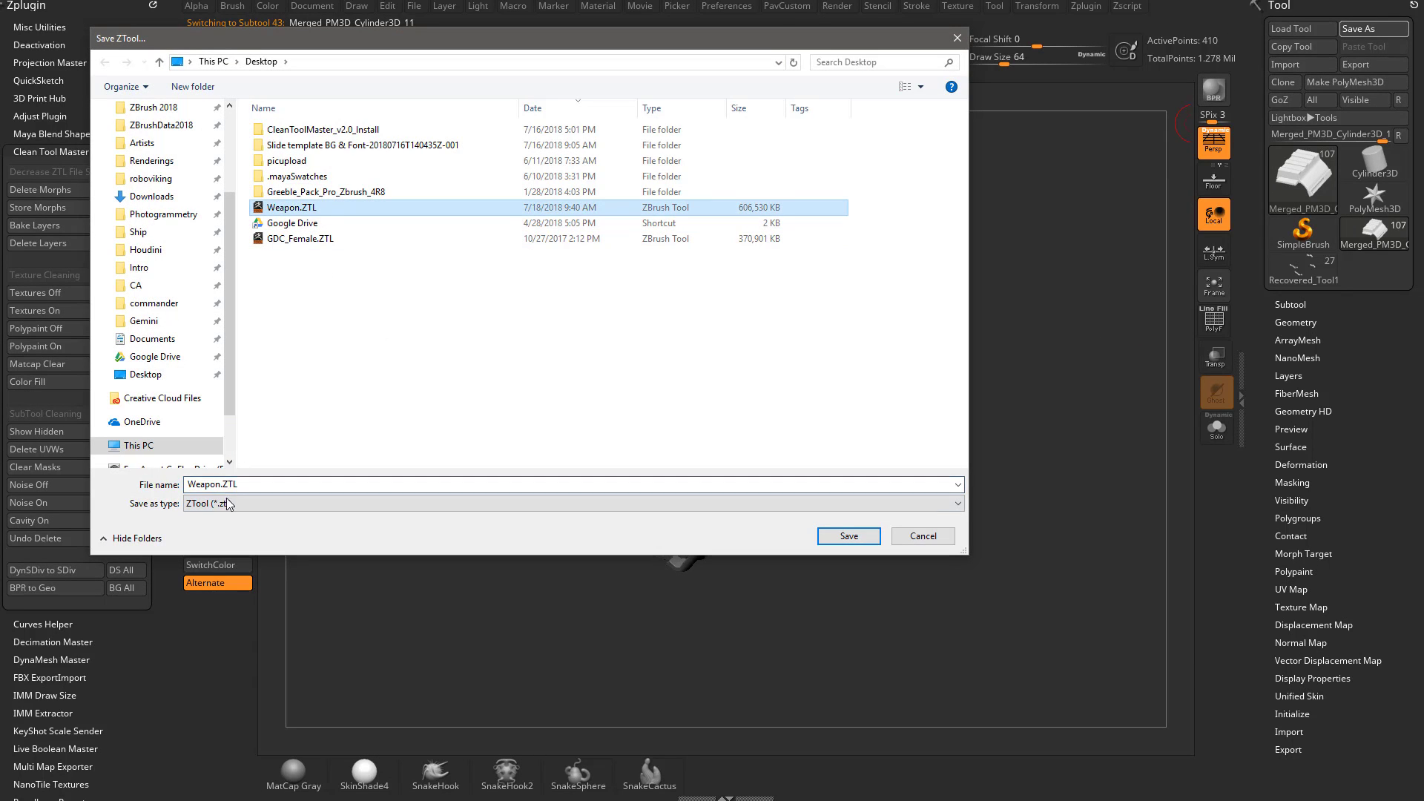
double_click(214, 485)
left_click_drag(220, 486, 245, 486)
type("002")
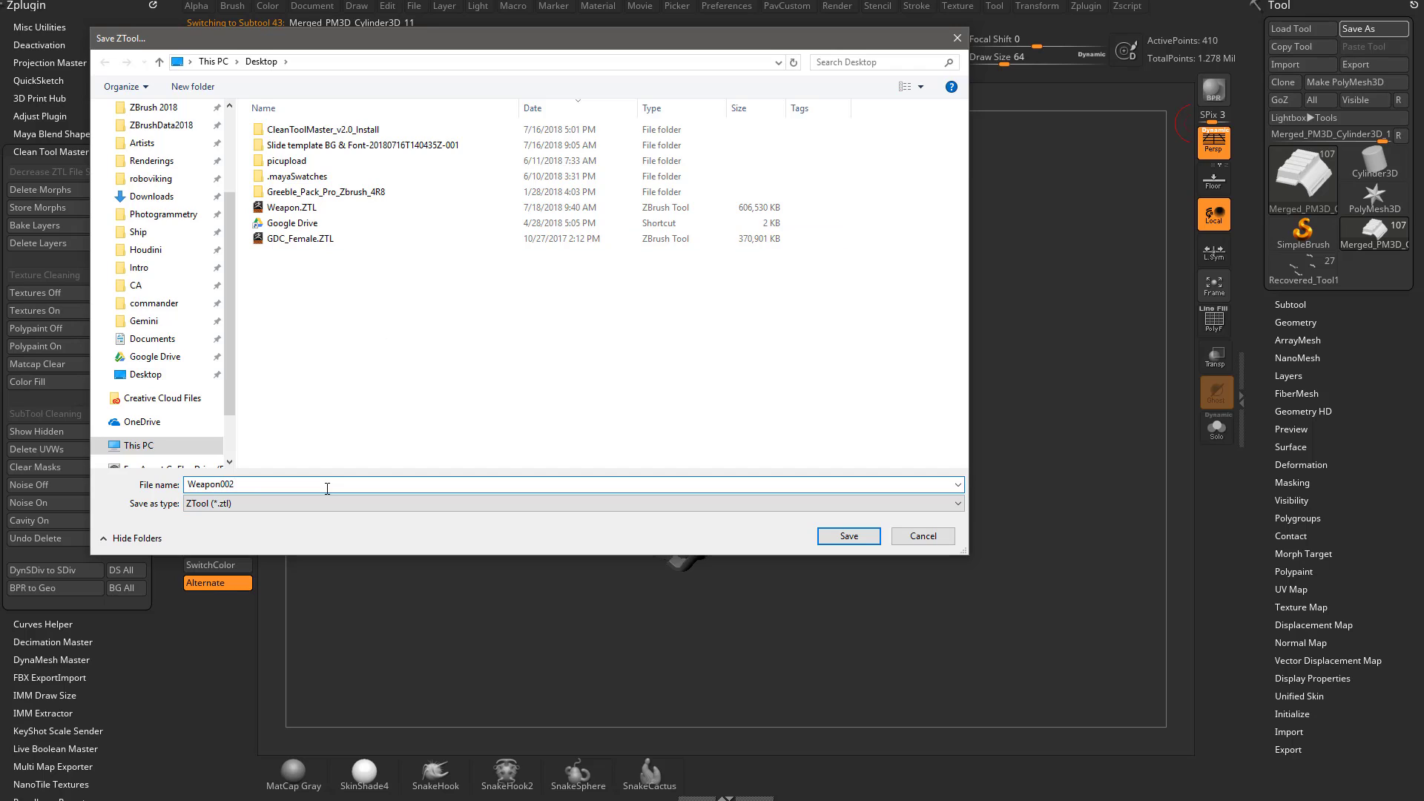
key("Return")
left_click(1374, 30)
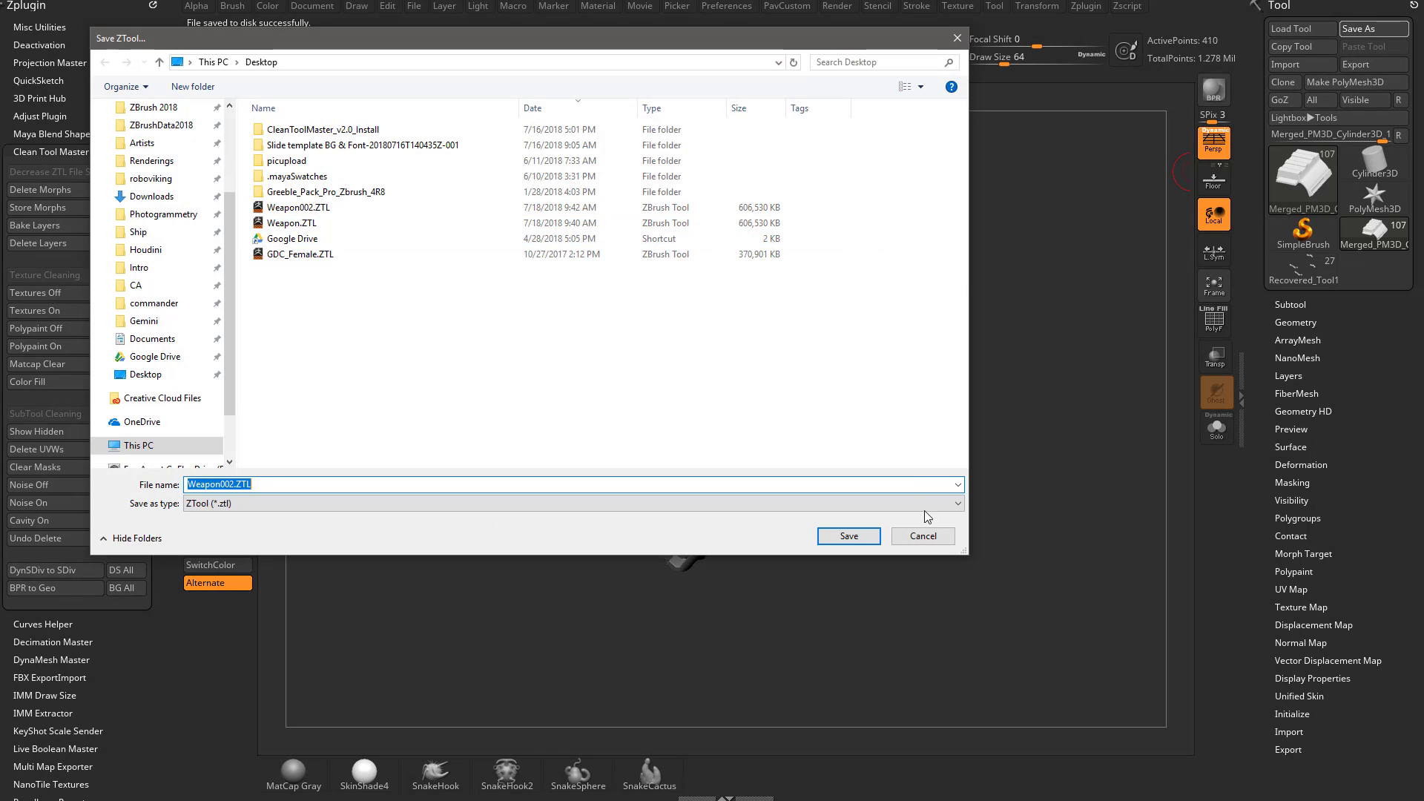
left_click(921, 534)
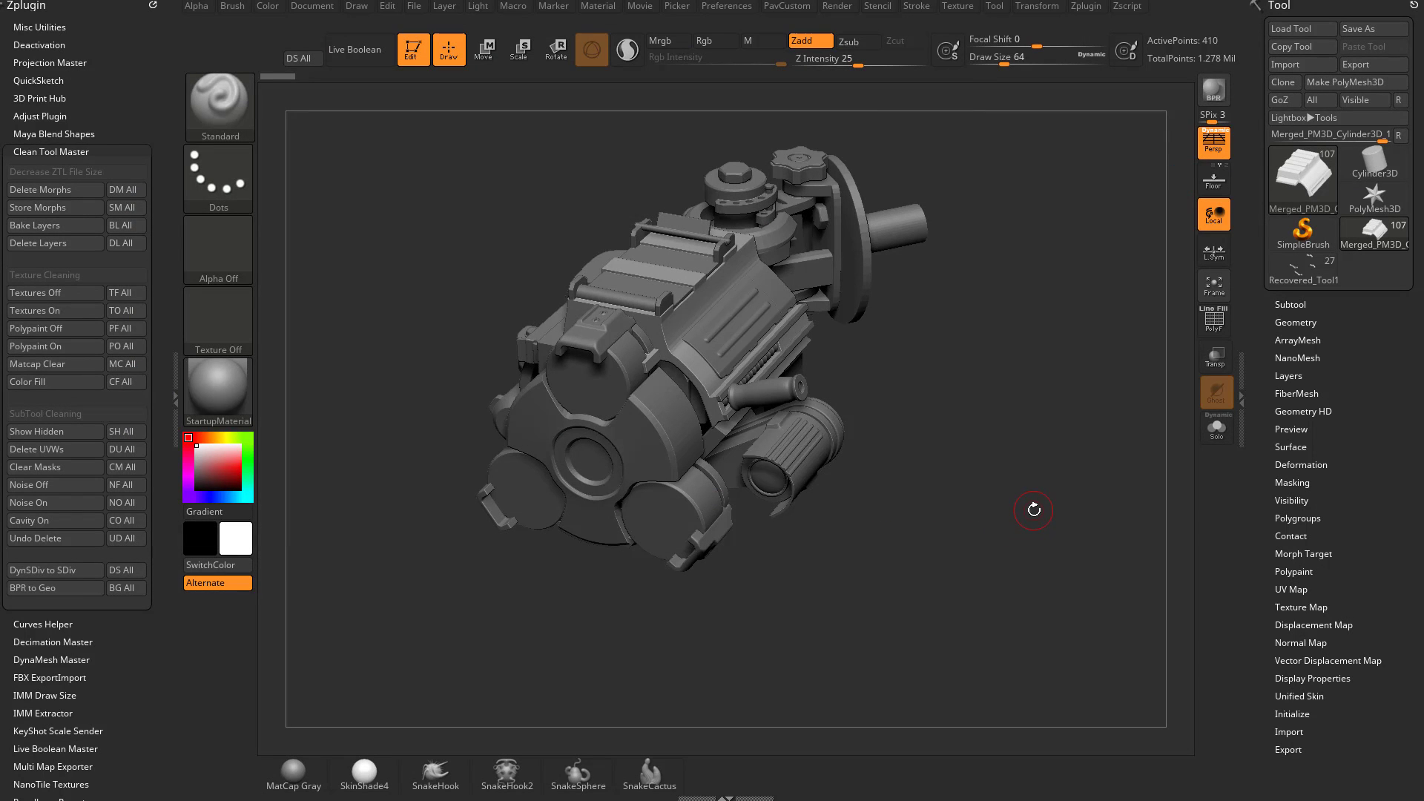
Tilt the model and bring up the Subtool list's merge options.
left_click_drag(1033, 509, 1037, 354)
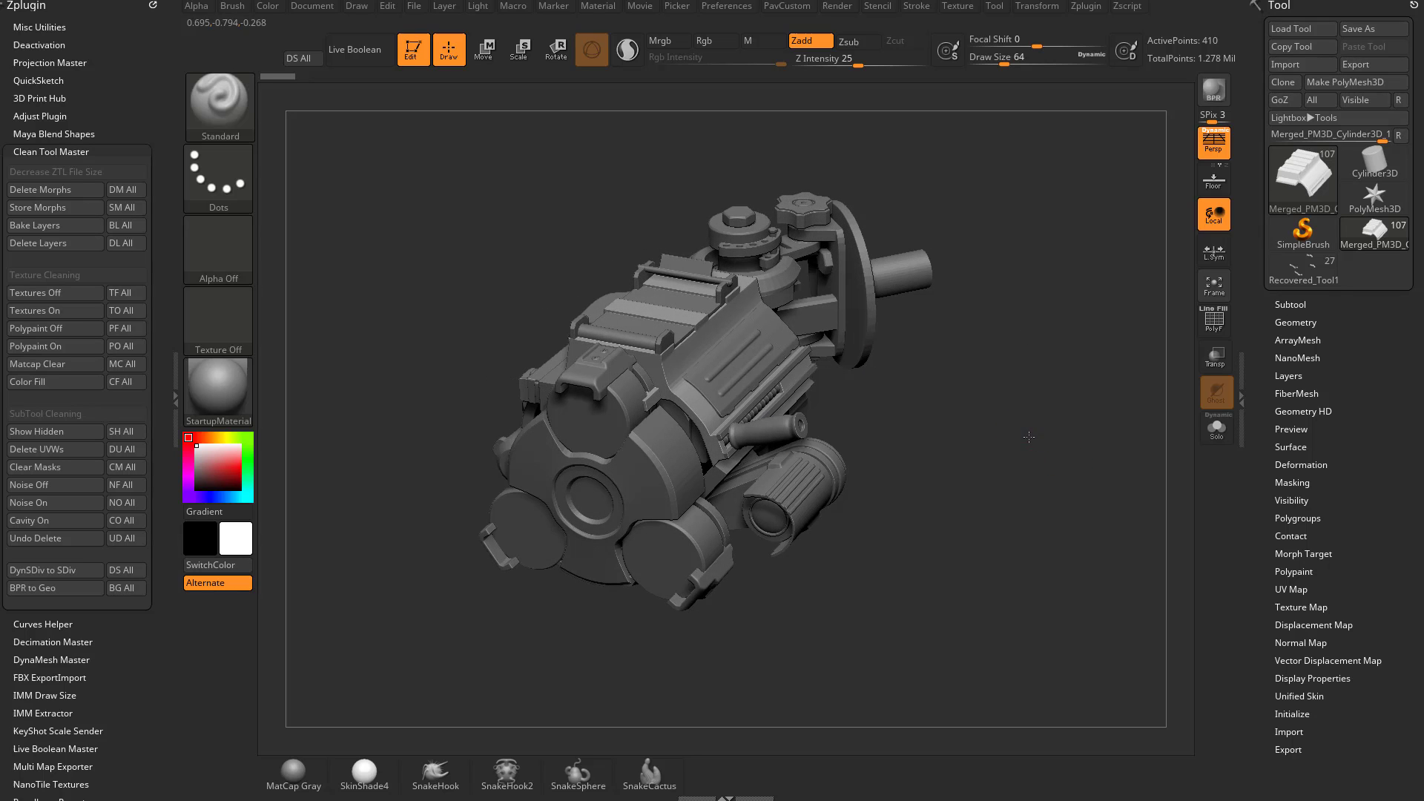
left_click(1290, 305)
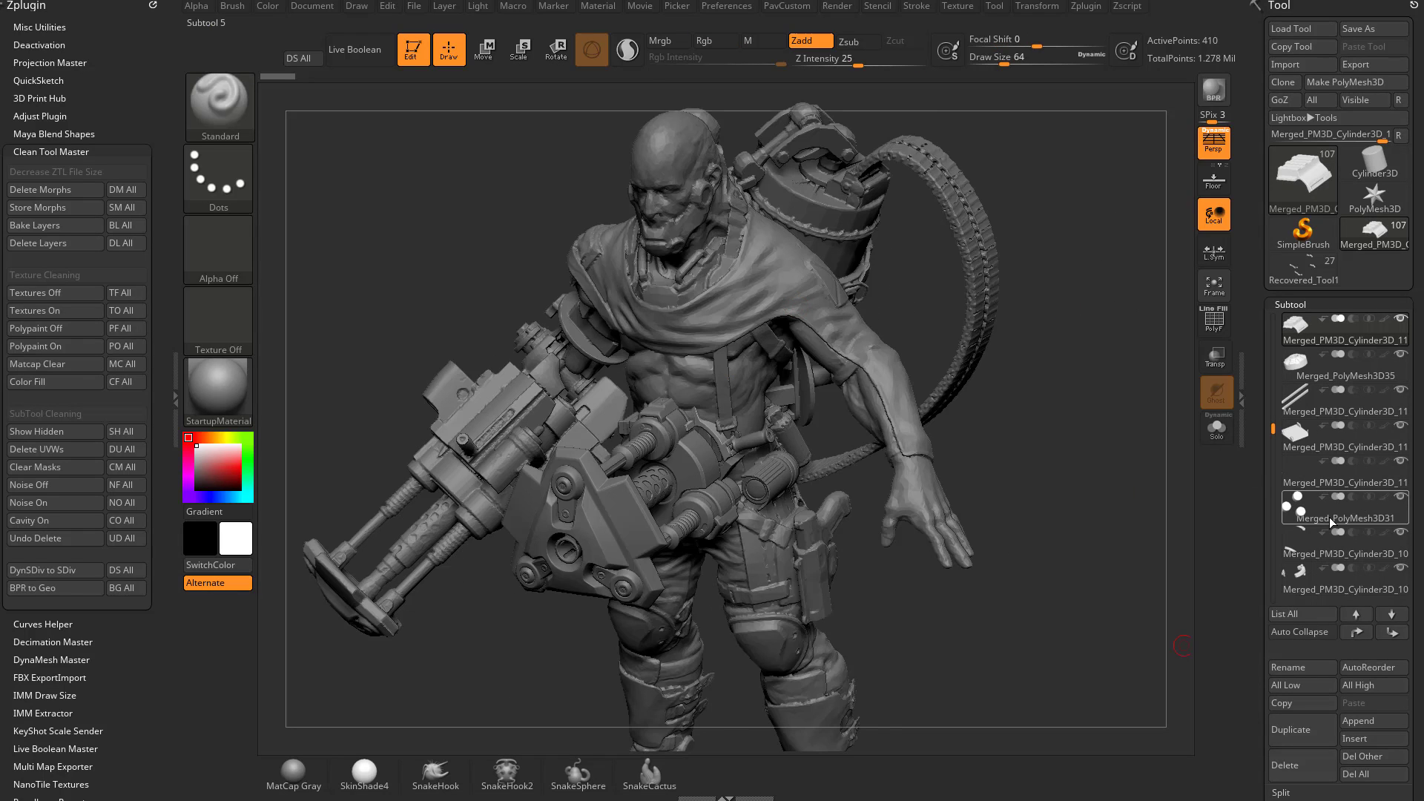
scroll(1305, 505, "down", 5)
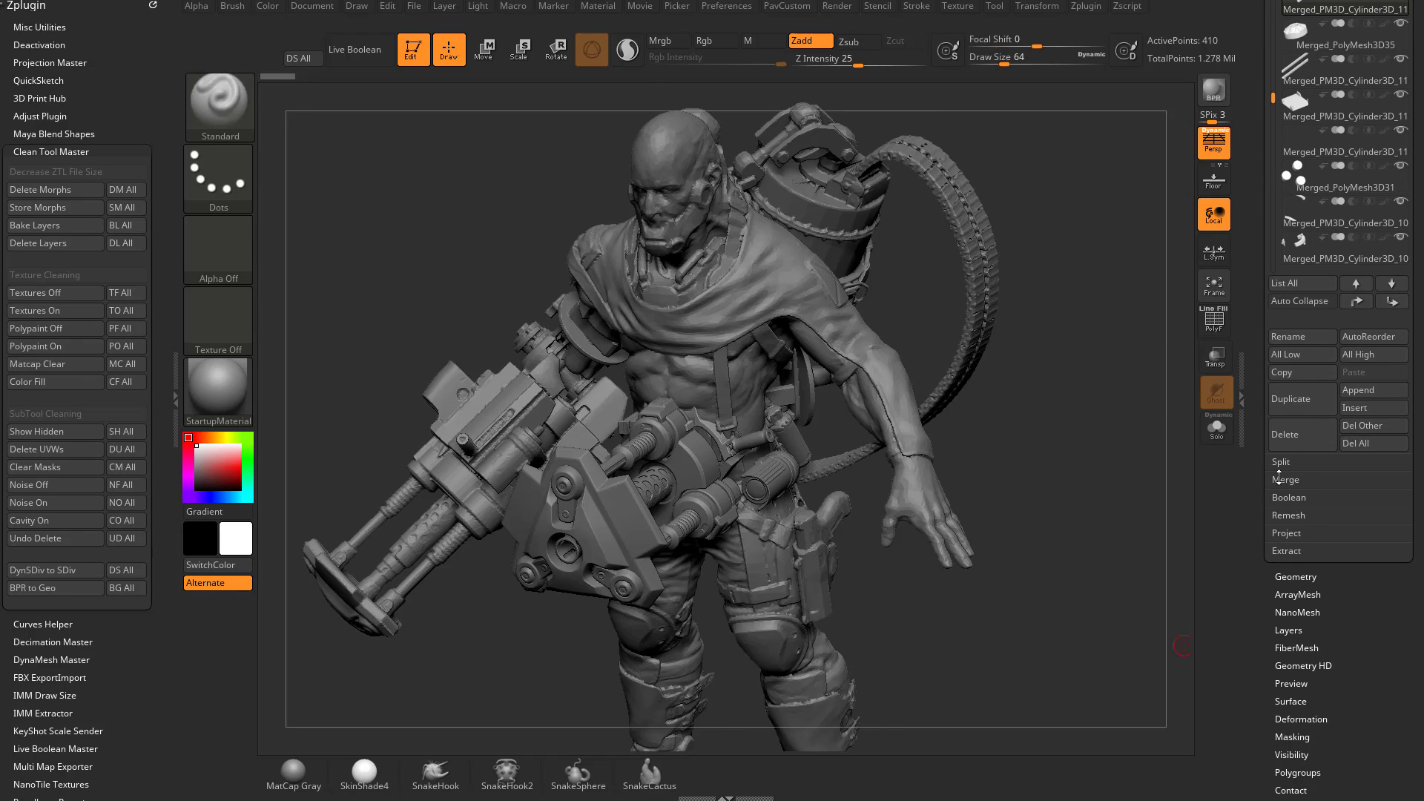
left_click(1278, 479)
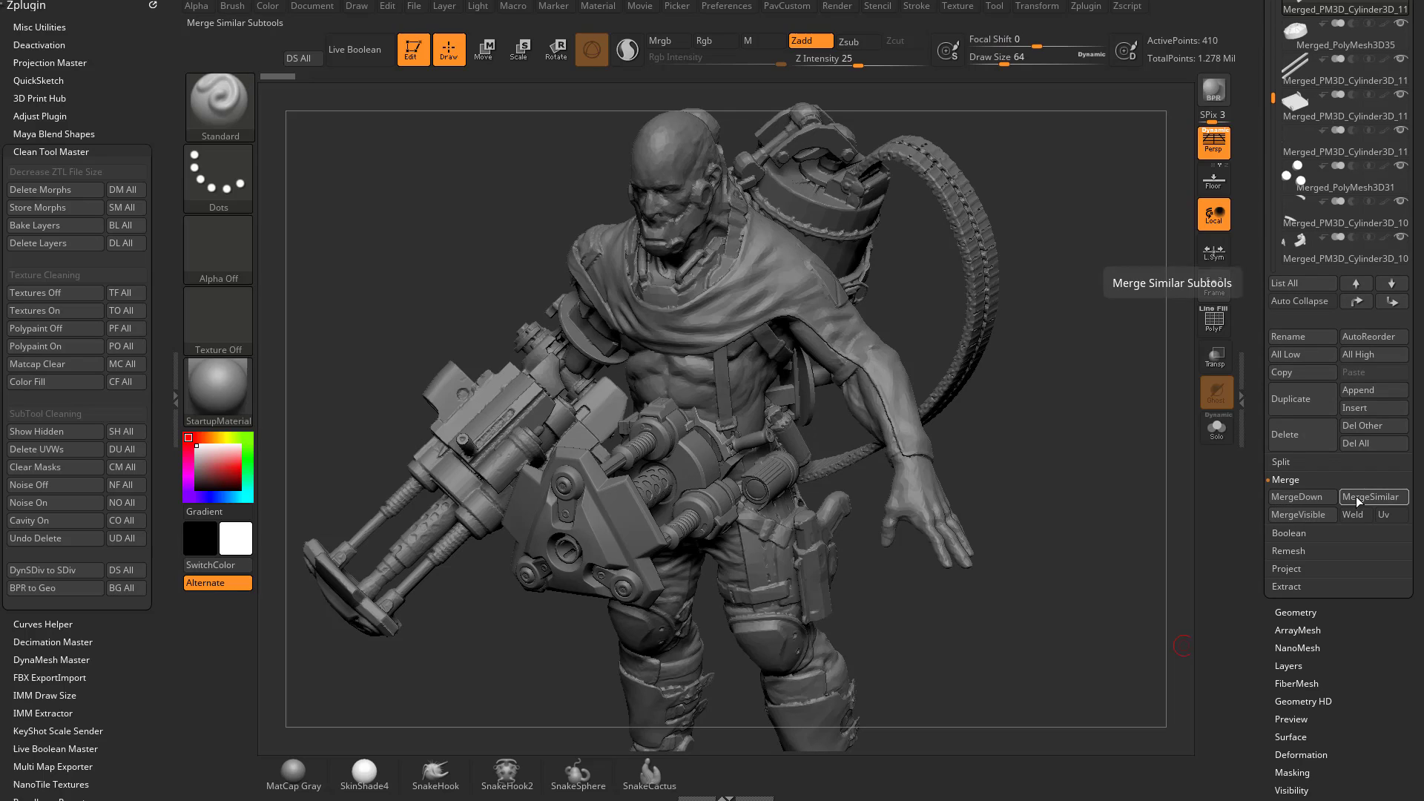
scroll(1270, 606, "up", 5)
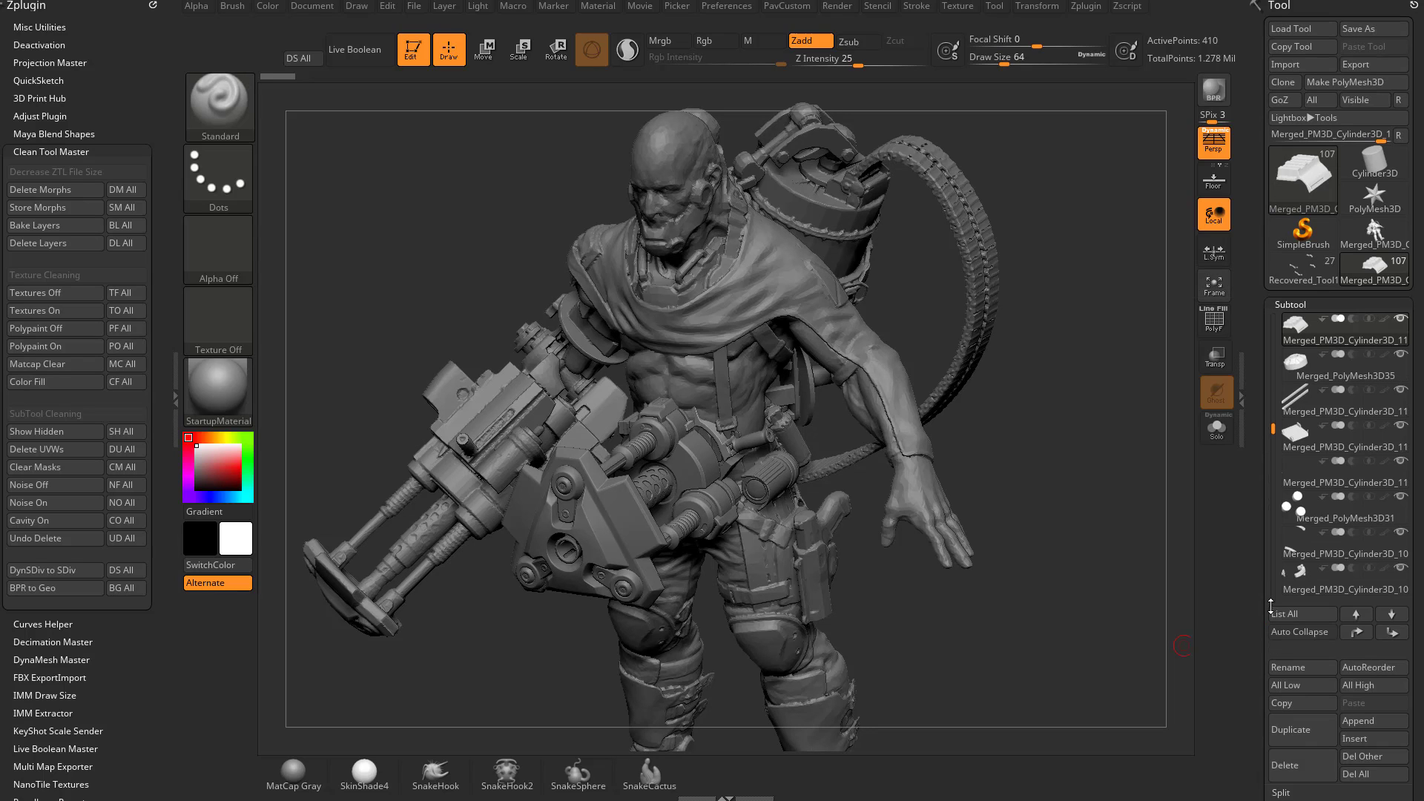
Select the merged tool Merged_PM3D_Cylinder3D_12 and spin it to inspect.
mouse_move(1331, 295)
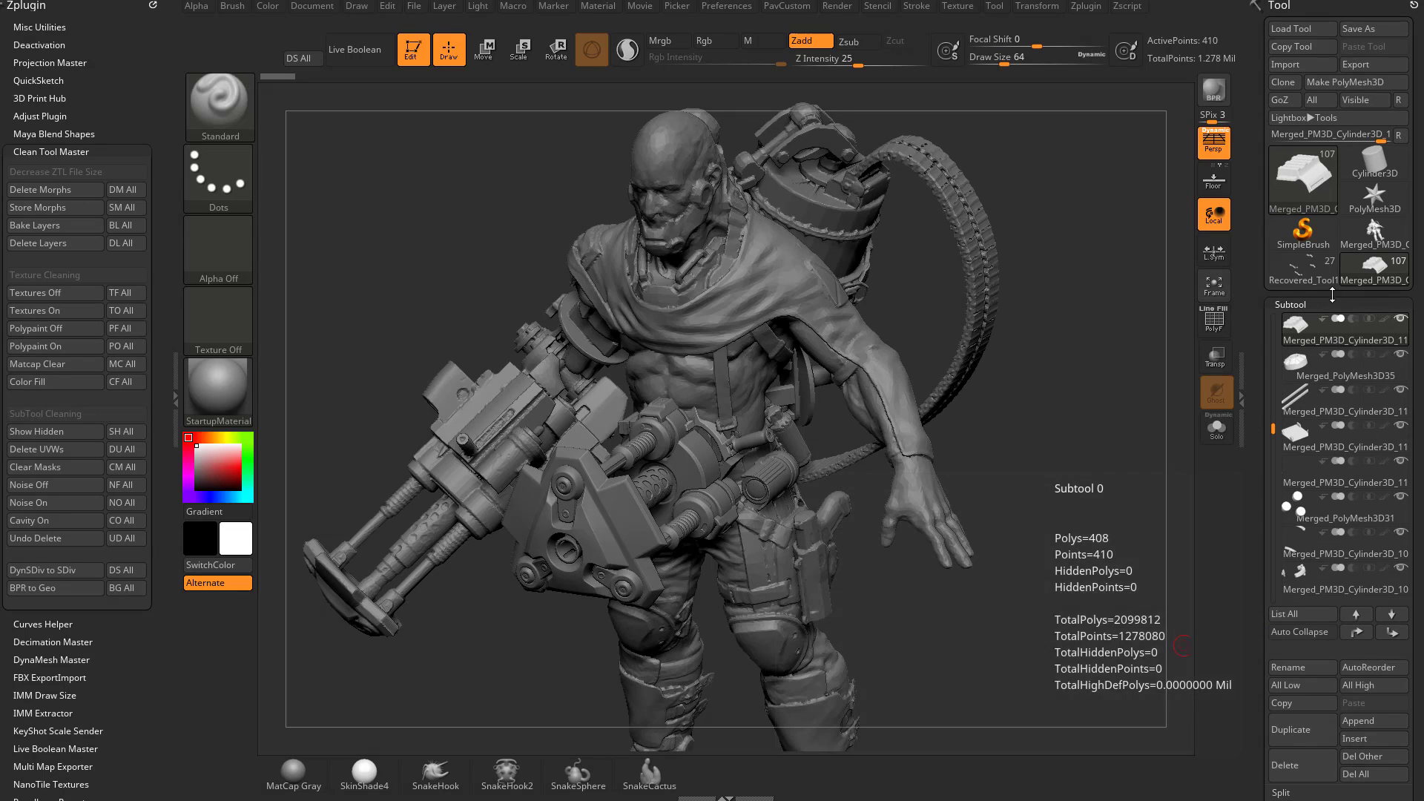
left_click(1374, 232)
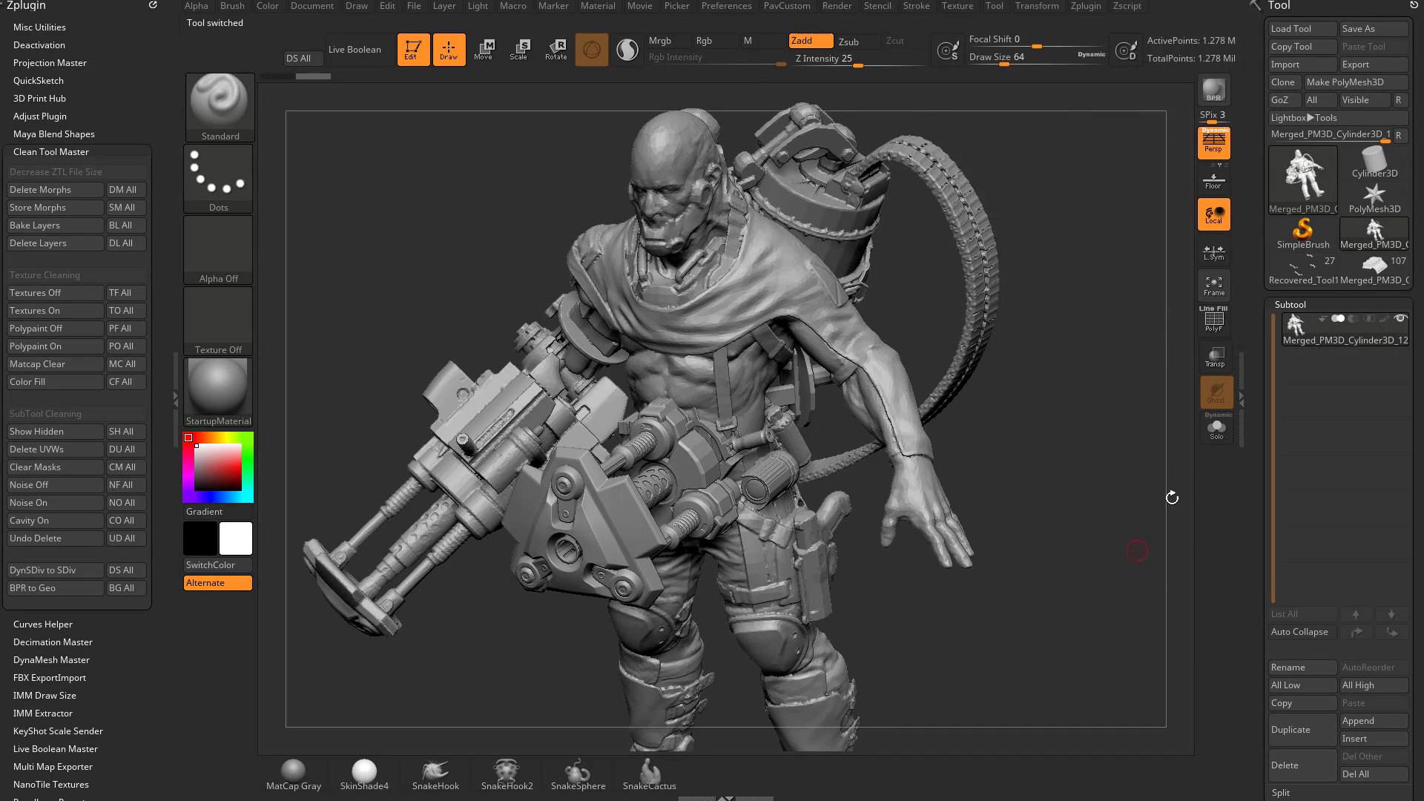
mouse_move(1127, 422)
left_mouse_down()
mouse_move(964, 419)
mouse_move(1087, 415)
mouse_move(1039, 408)
left_mouse_up()
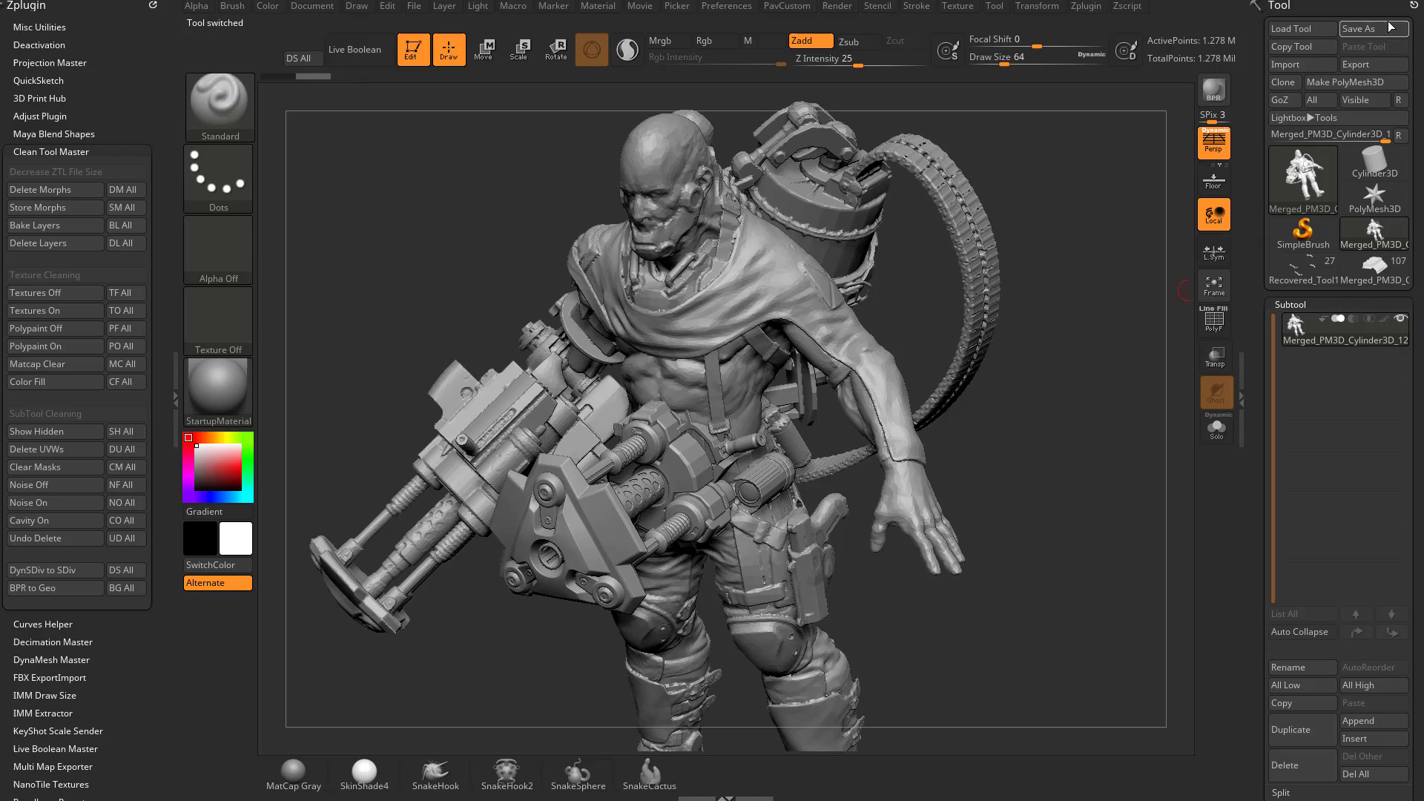
Save the merged character to the Desktop as Weapon003.ZTL and confirm its roughly 29 MB size.
left_click(1385, 32)
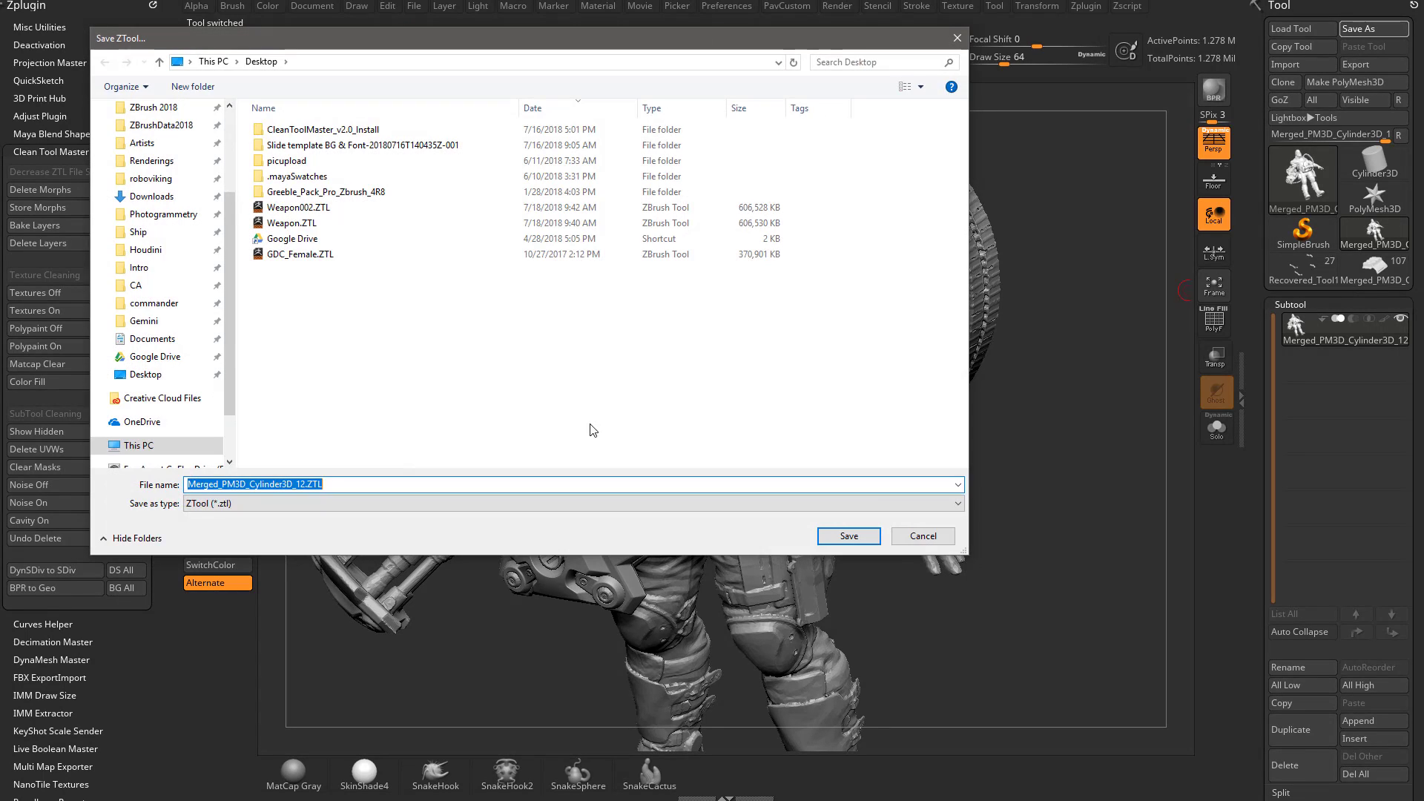
left_click(297, 207)
left_click_drag(234, 484, 289, 480)
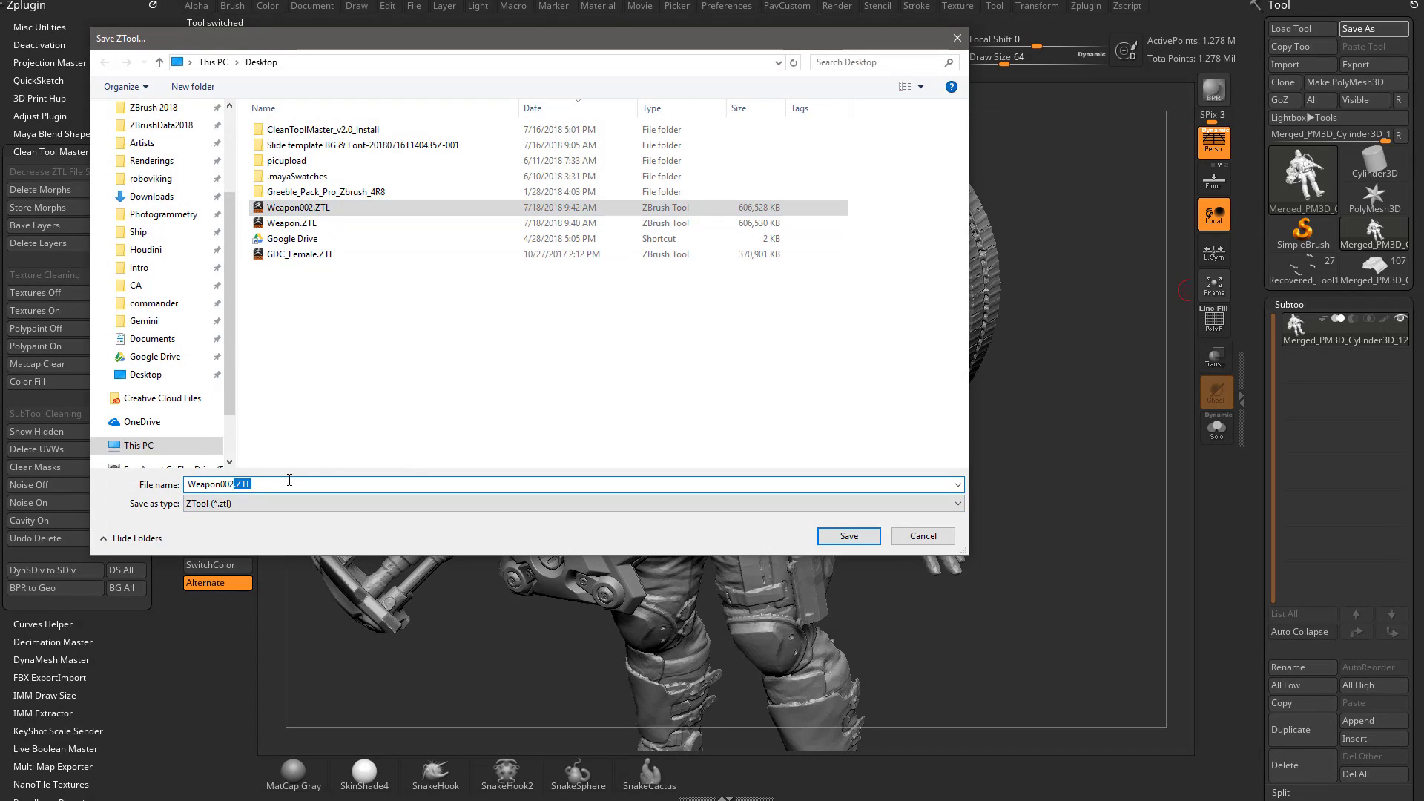
key("BackSpace")
key("BackSpace")
type("3")
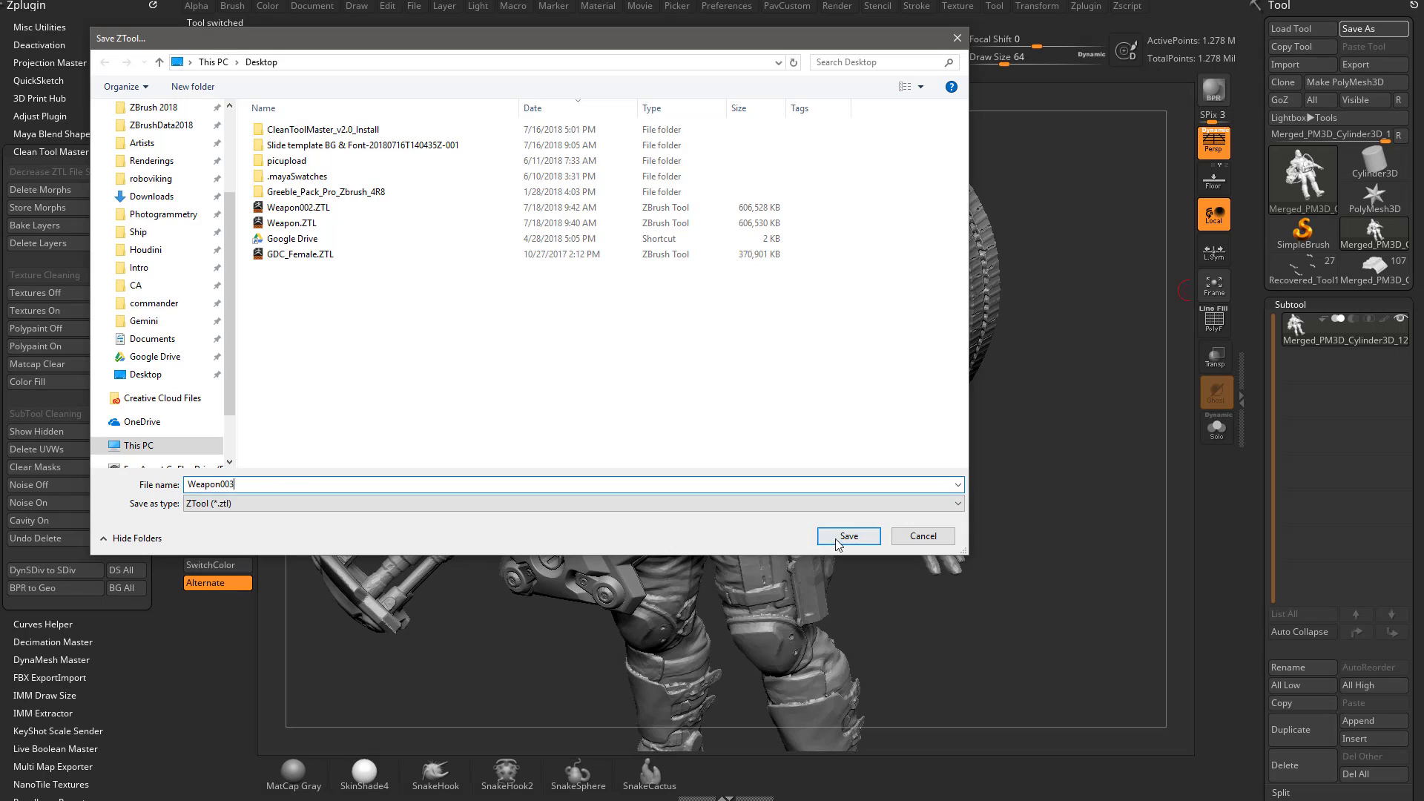
left_click(838, 539)
left_click(1365, 28)
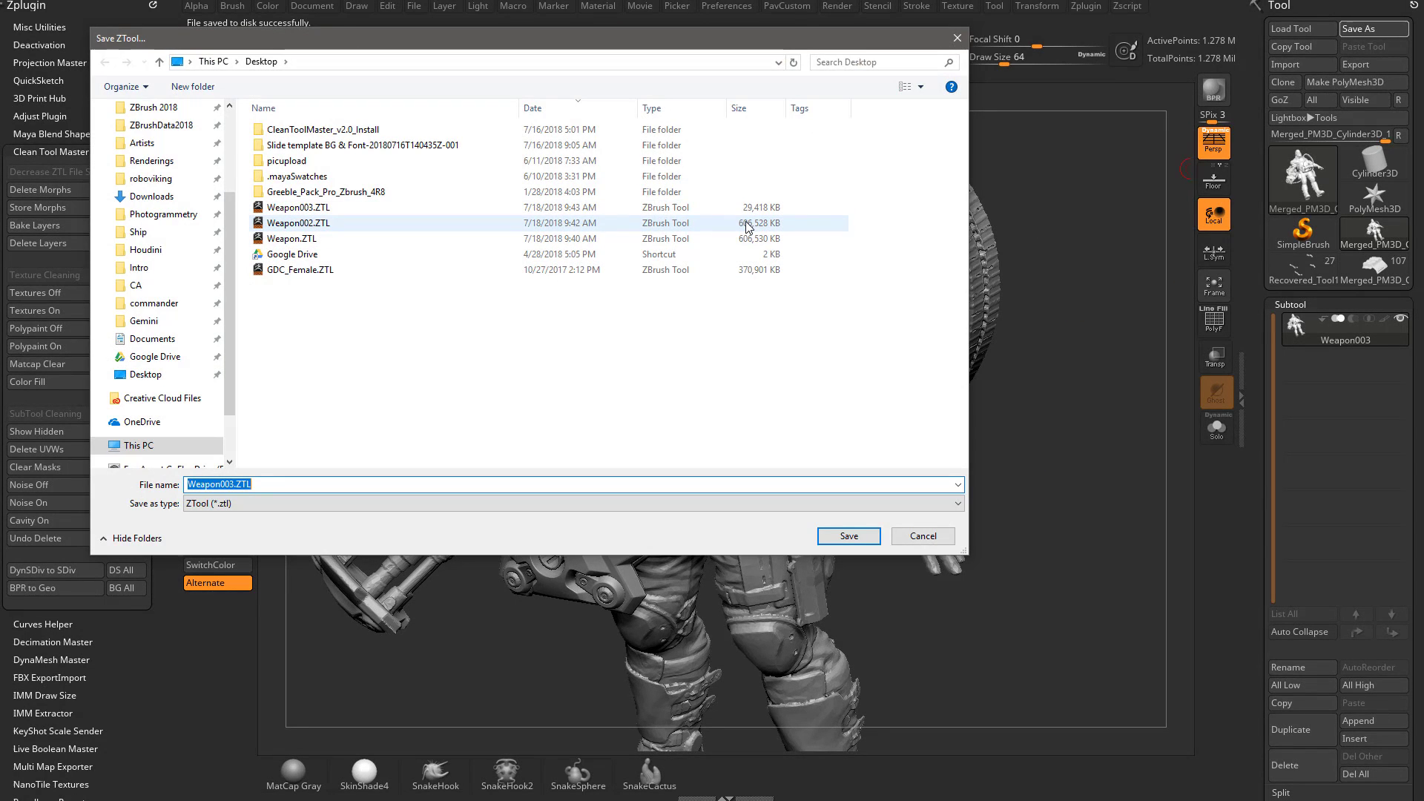
left_click(910, 542)
left_click_drag(1052, 468, 1113, 332)
Turn on PolyF and split the isolated gun off with Split Unmasked Points.
left_click(1213, 320)
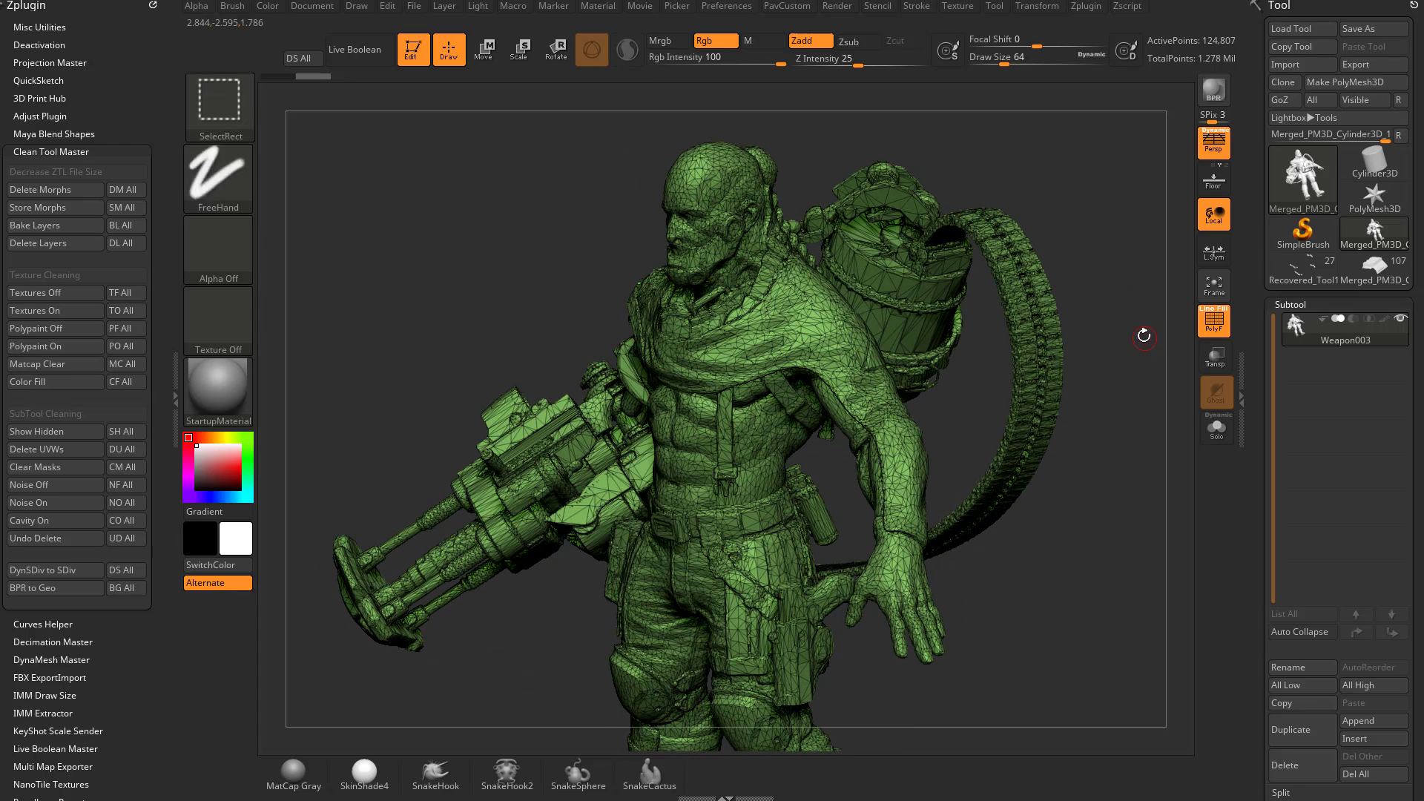
key("space")
left_click(1157, 333)
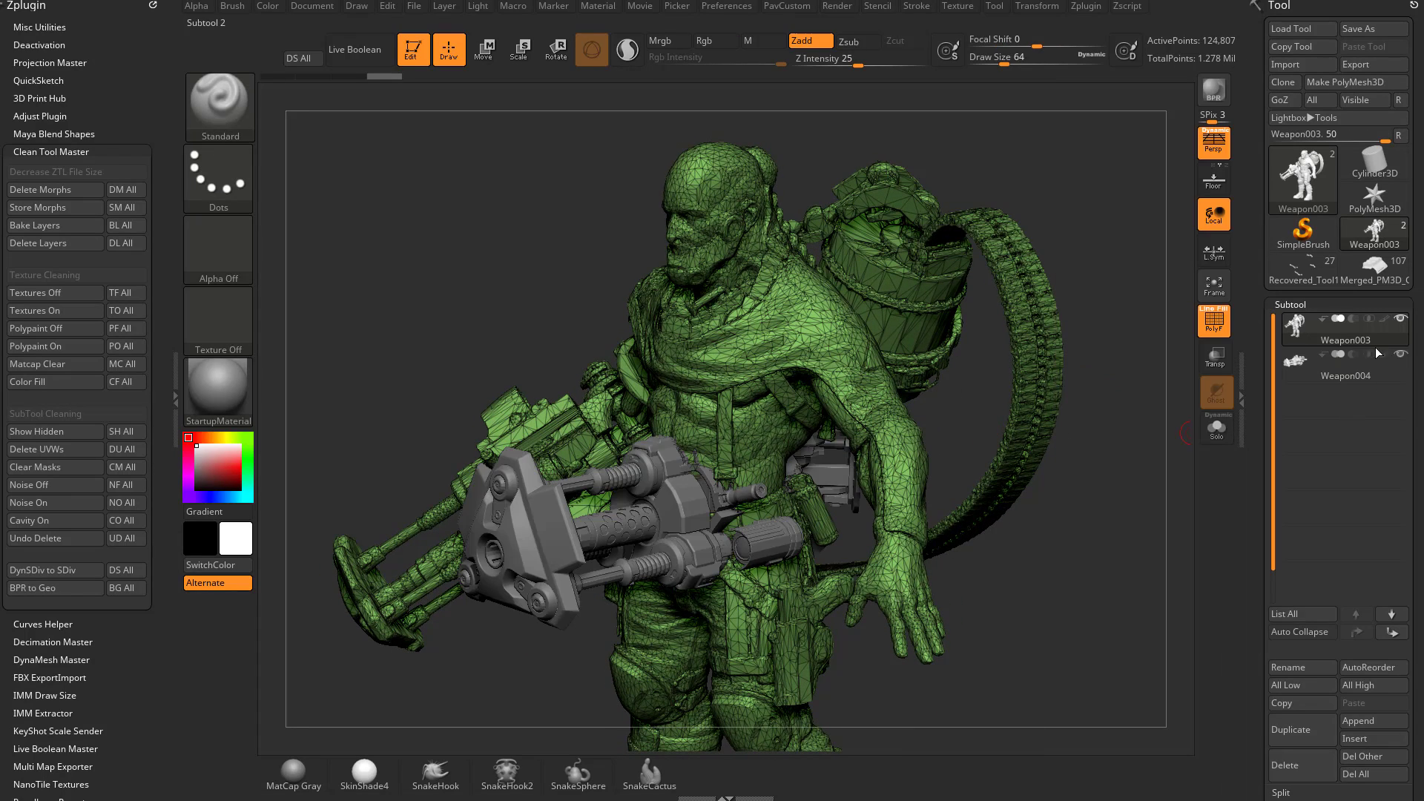
Check the separated gun, then select the Weapon004 subtool and zoom in.
left_click_drag(1098, 415, 754, 421)
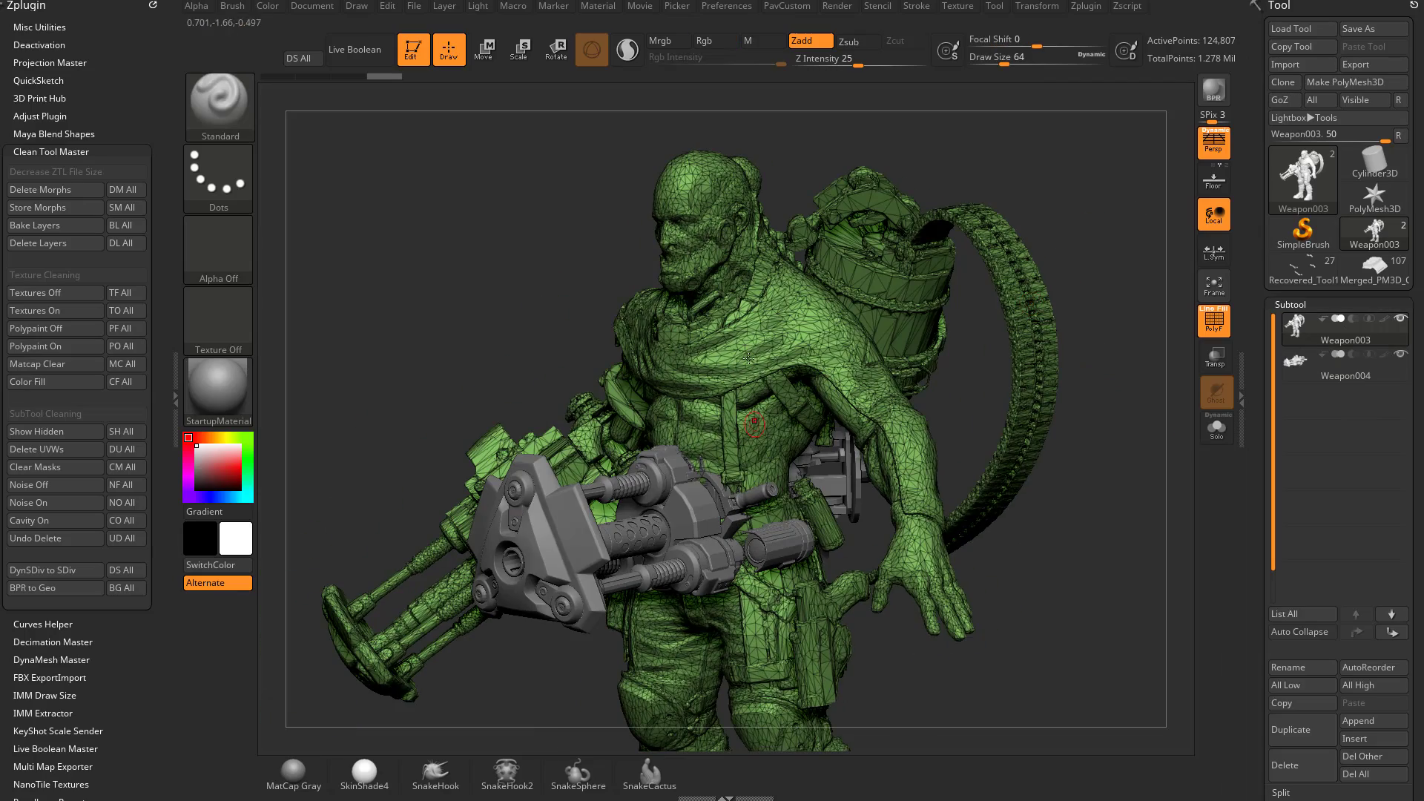
left_click_drag(1122, 310, 583, 408)
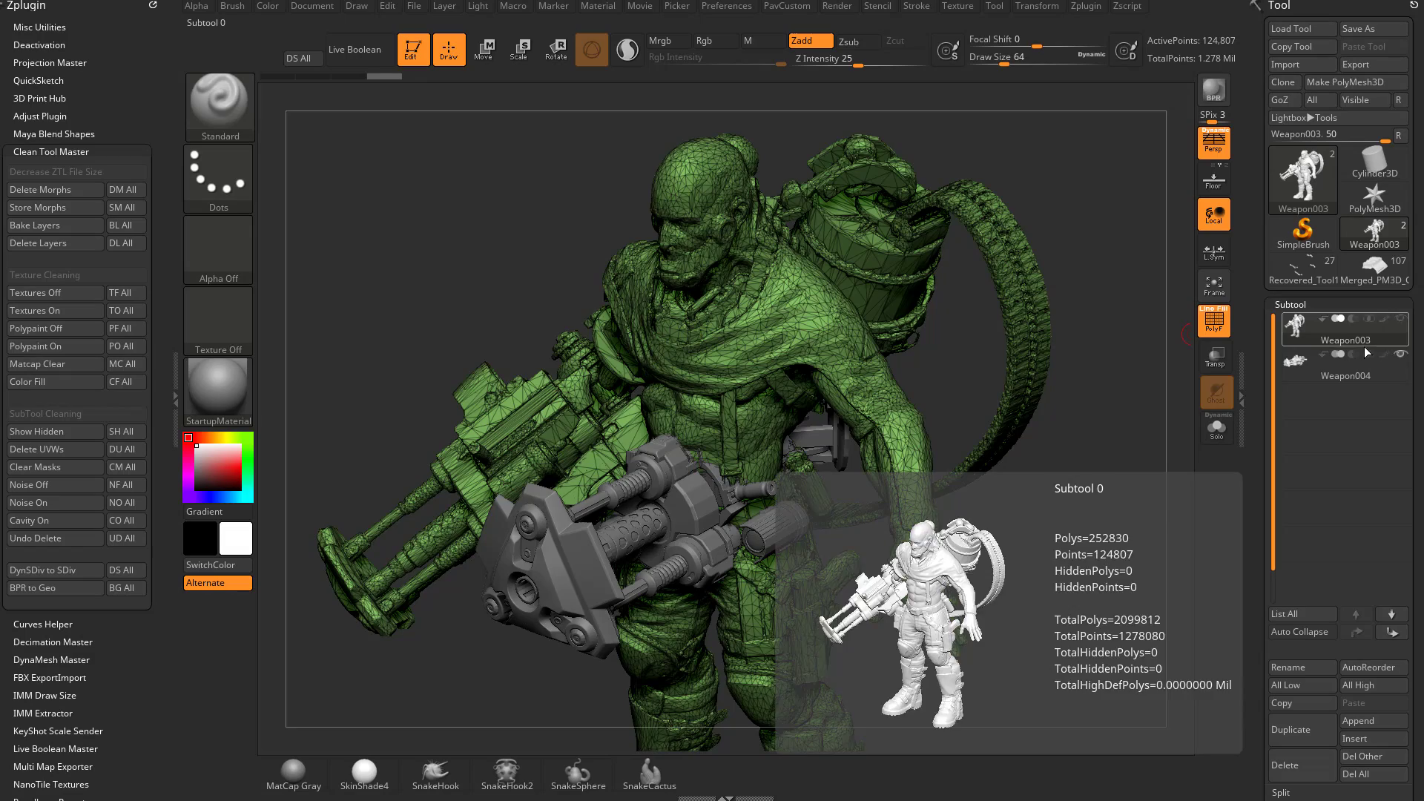
left_click(1355, 371)
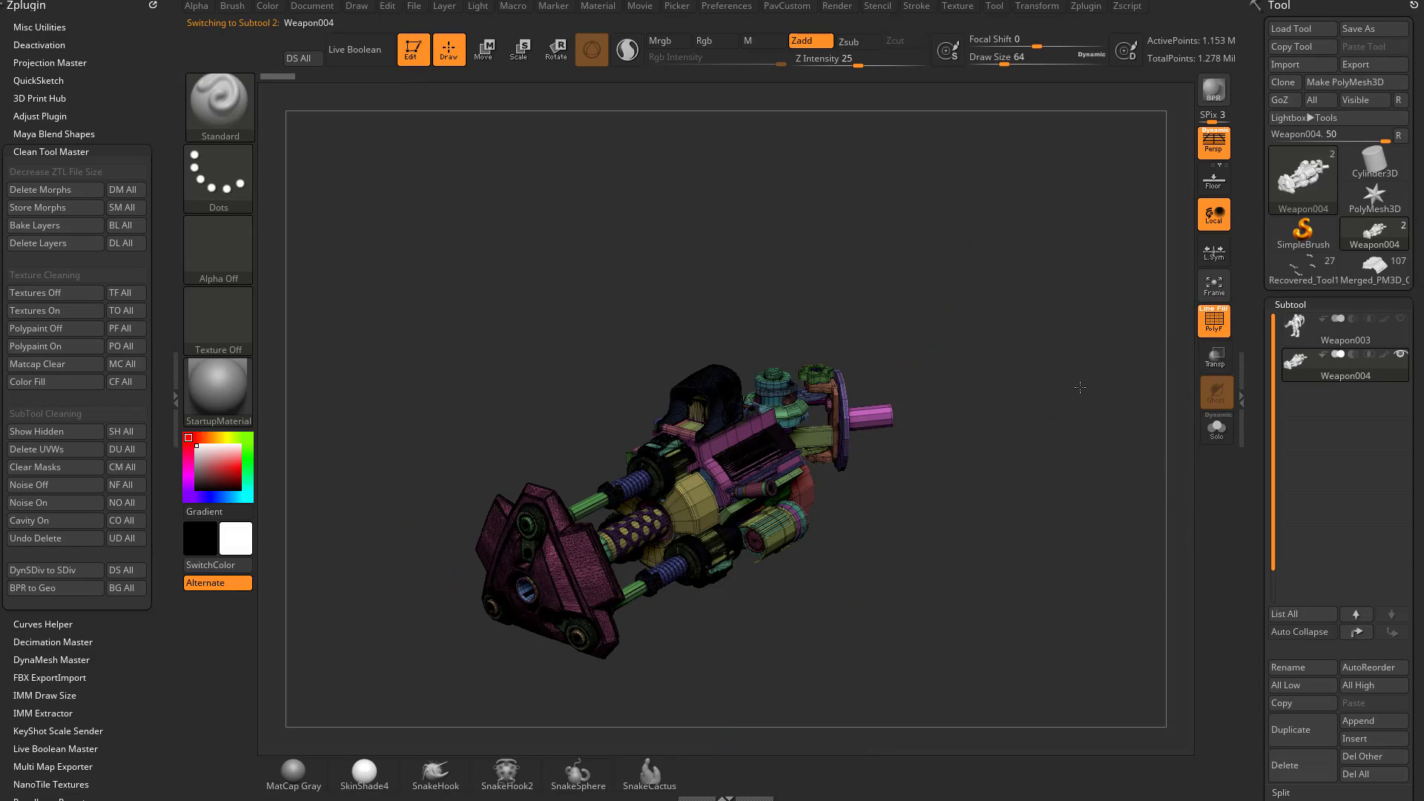
left_click_drag(1178, 344, 1104, 460, "alt")
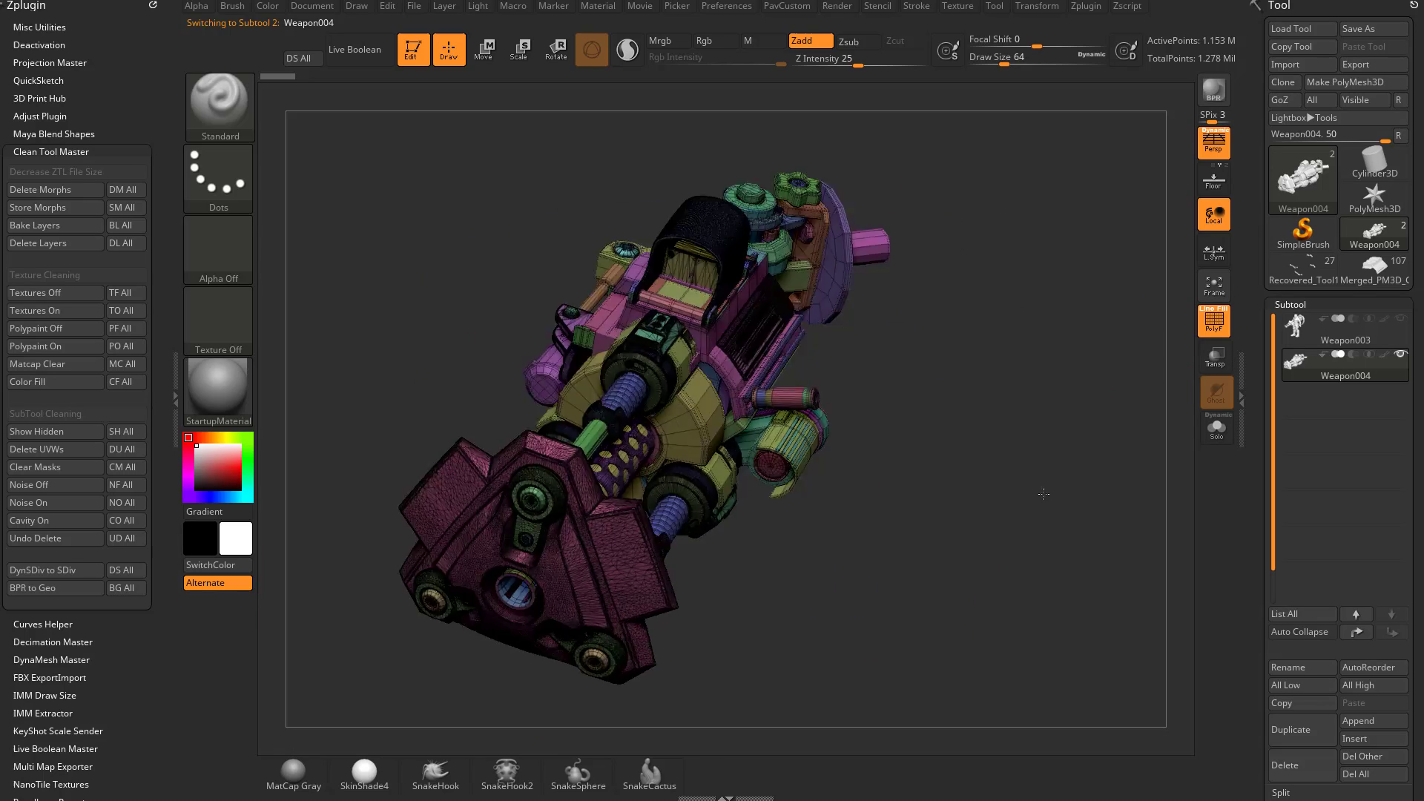
Run Split To Similar Parts on Weapon004, accepting the non-undoable warning, yielding 104 subtools.
left_click_drag(1043, 494, 1127, 474)
scroll(1271, 571, "down", 5)
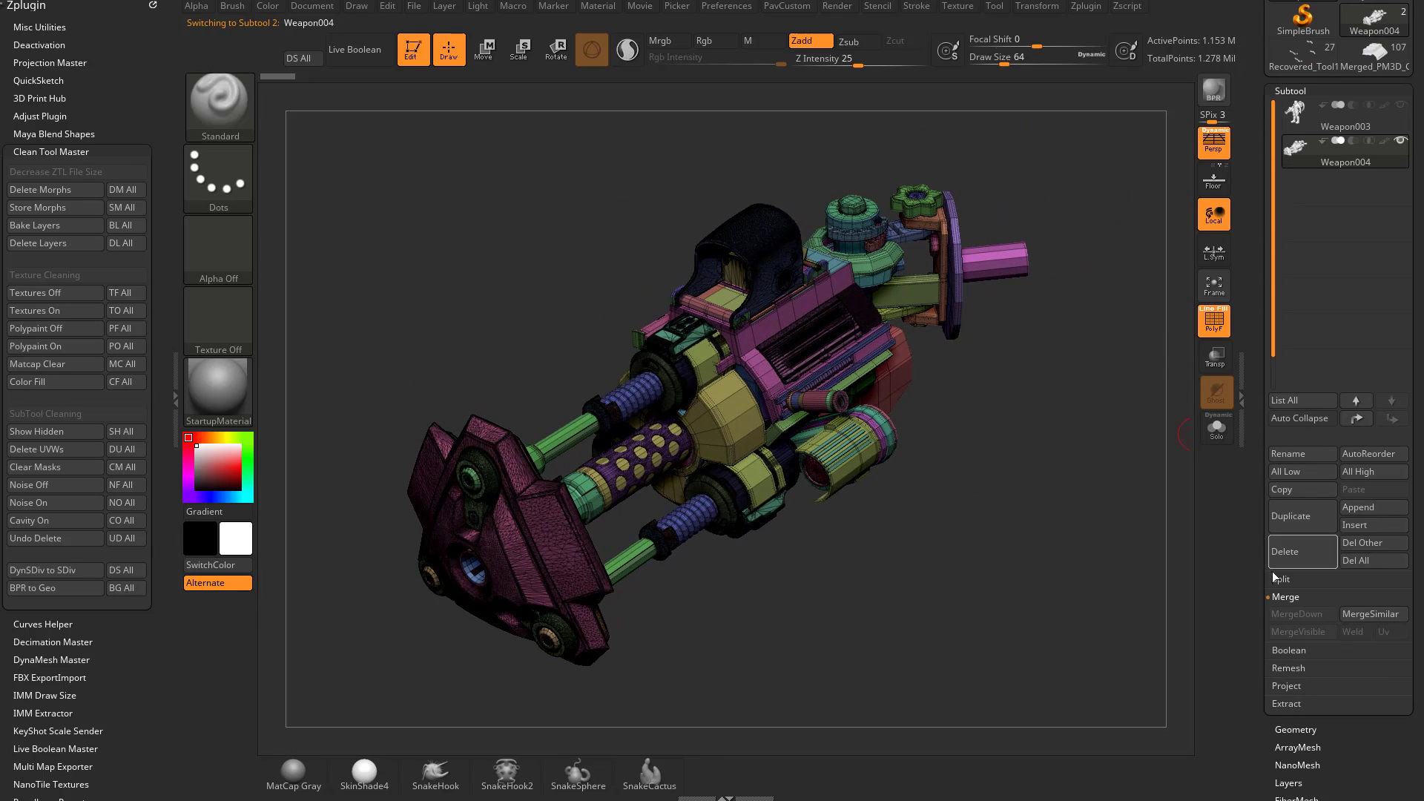
left_click(1280, 579)
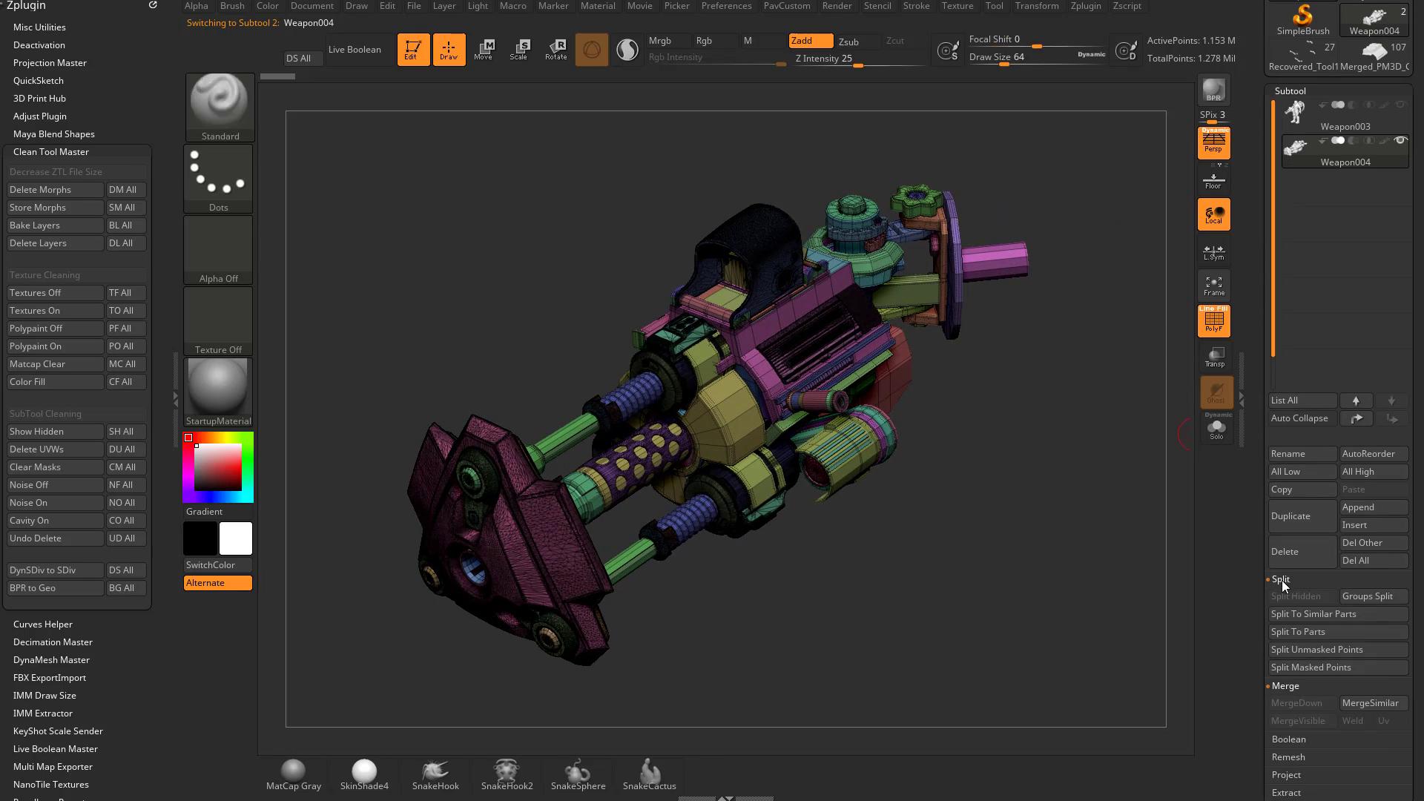
left_click(1341, 615)
left_click(1316, 620)
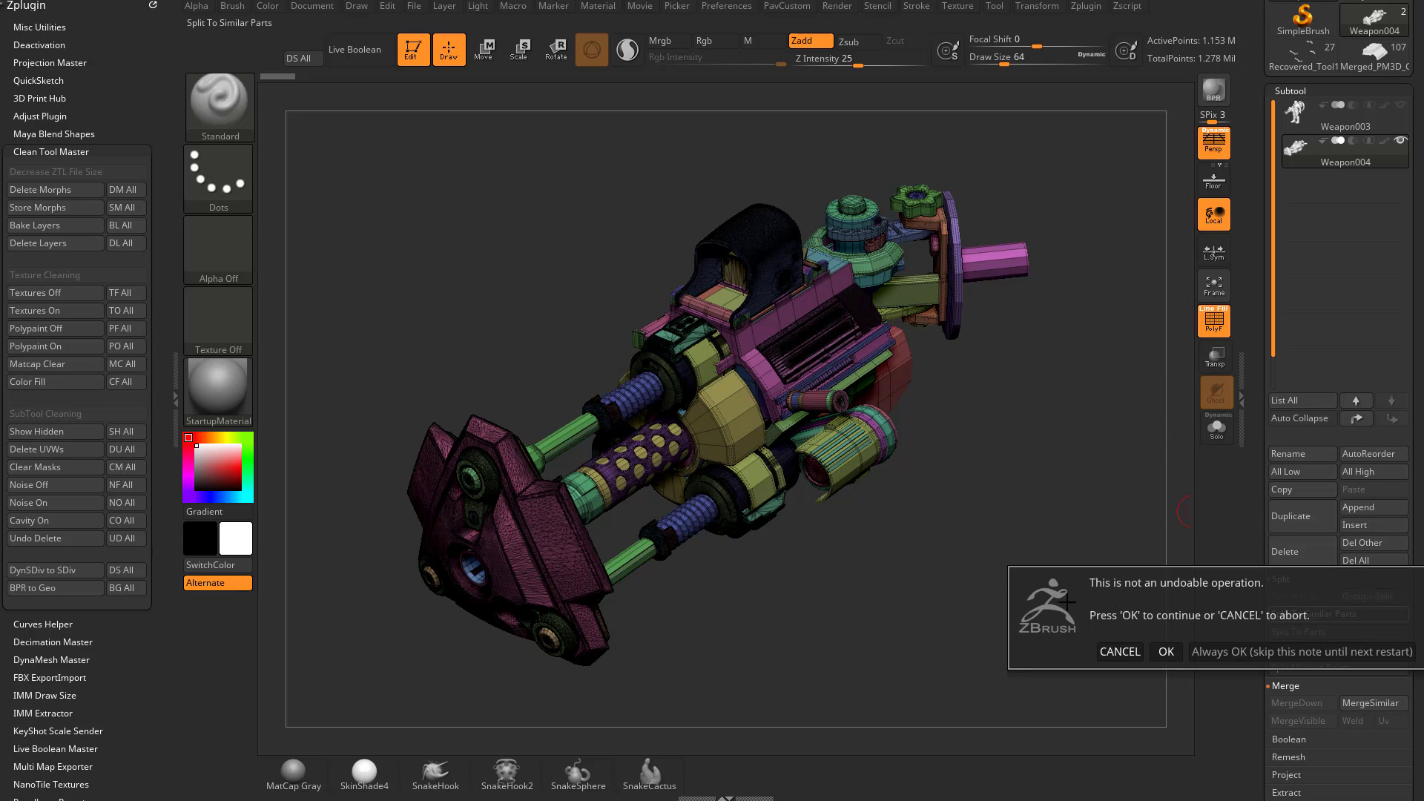
left_click(1165, 651)
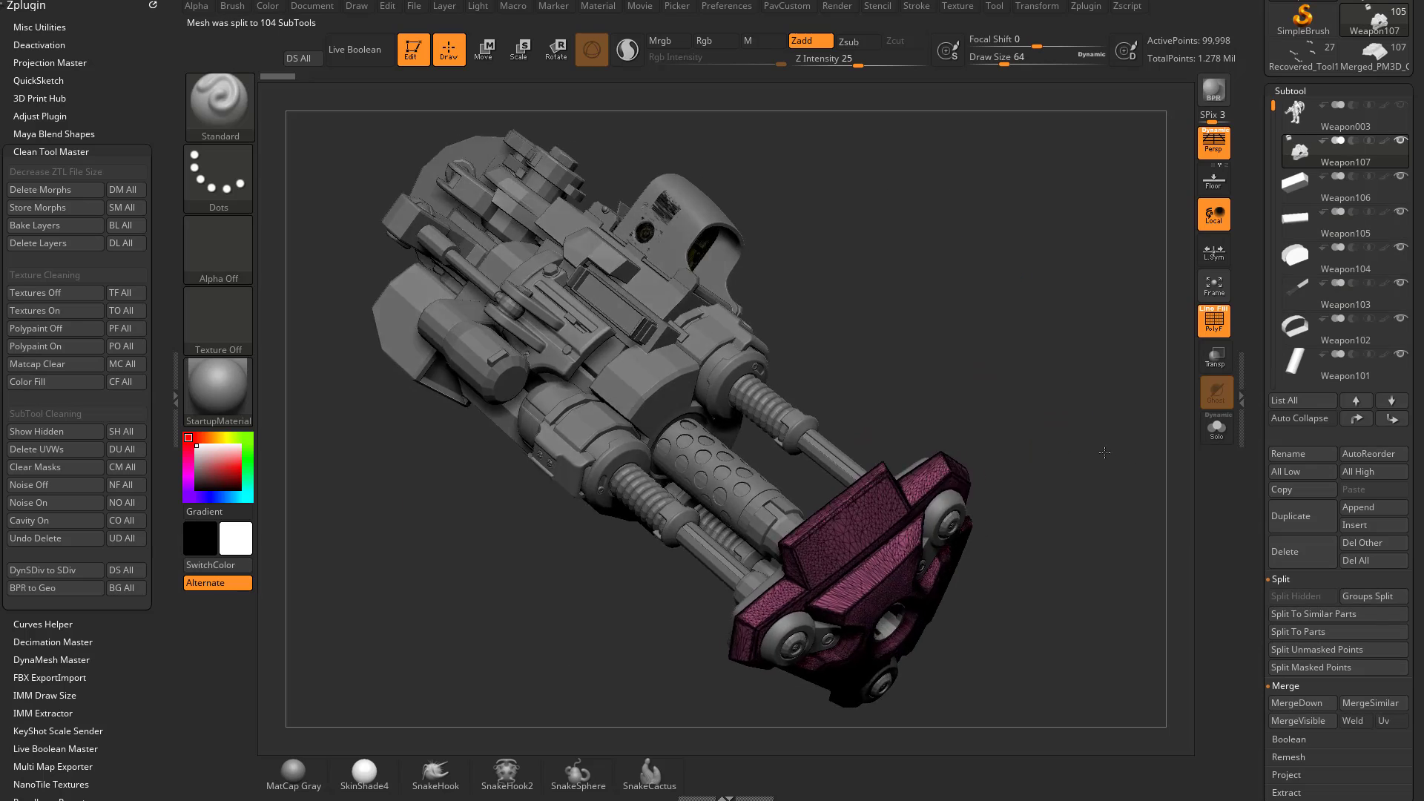
Select the Weapon011 cylinder subtool on the gun's side knob and turn on Solo.
mouse_move(1344, 306)
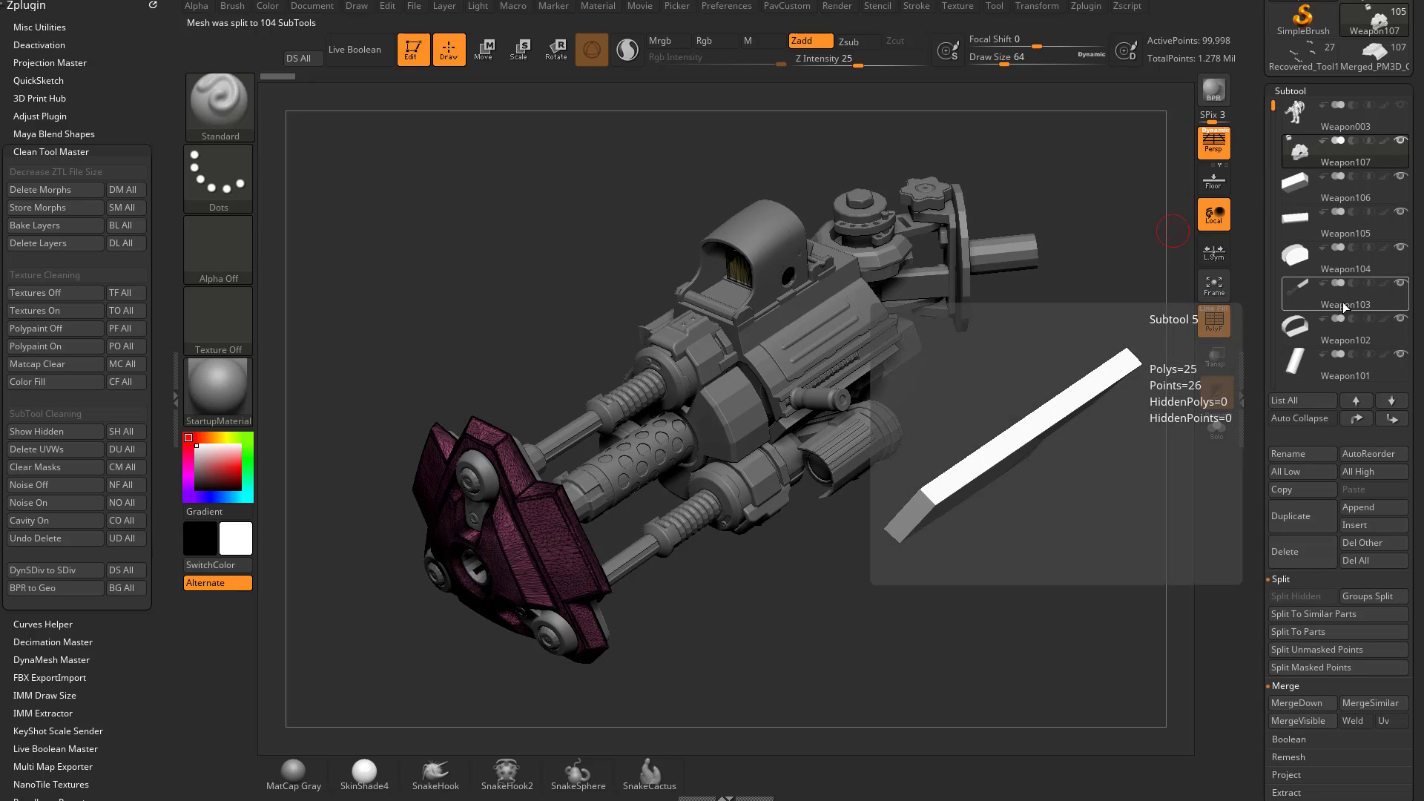
mouse_move(1072, 490)
right_mouse_down("ctrl")
mouse_move(1092, 422)
mouse_move(1021, 460)
mouse_move(1138, 470)
mouse_move(994, 465)
right_mouse_up("ctrl")
left_click(906, 381, "alt")
right_click_drag(1036, 394, 1195, 367)
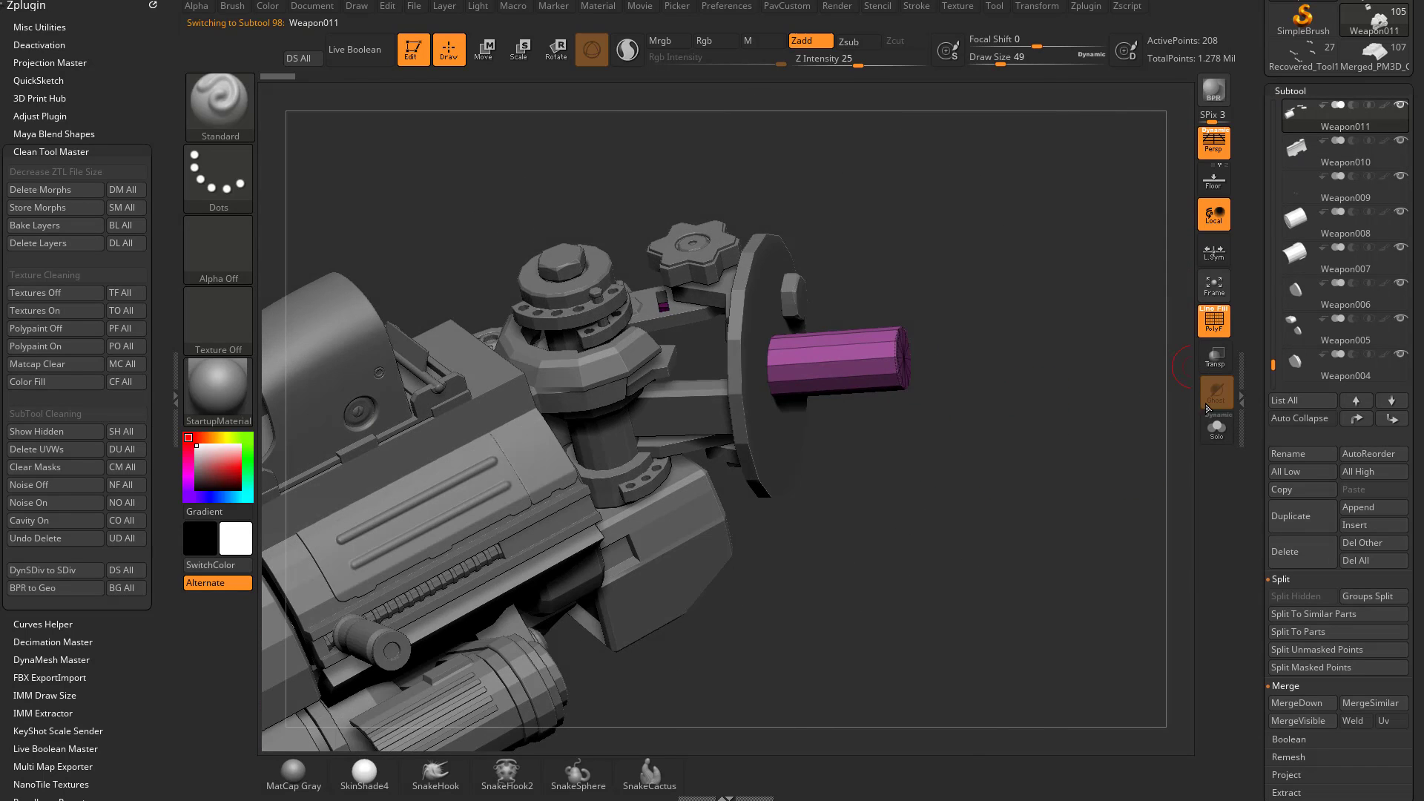
left_click(1216, 428)
right_click_drag(1059, 460, 1157, 417)
scroll(1255, 358, "down", 5)
scroll(1255, 358, "down", 2)
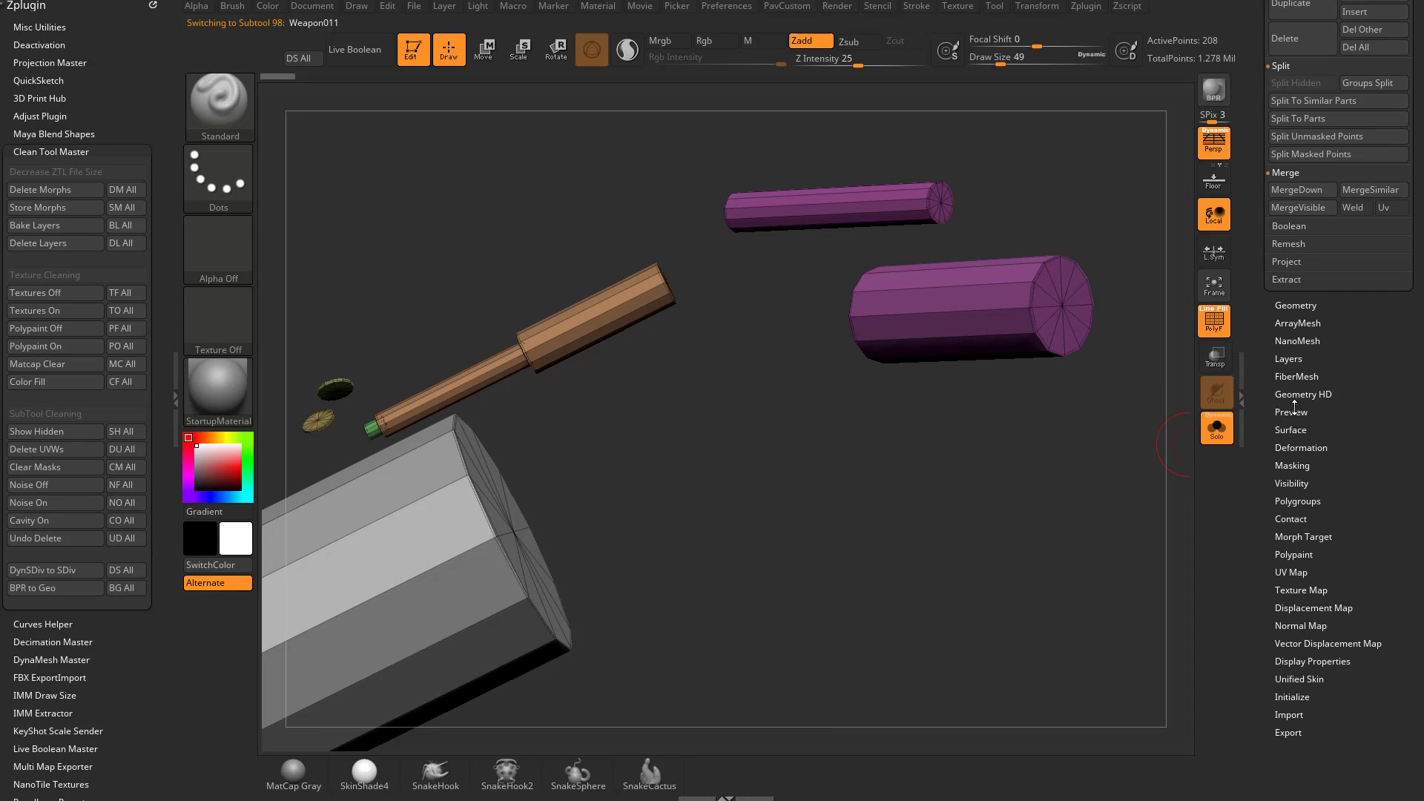
key("shift")
Enable Dynamic subdivision on Weapon011 and crease all its edges at CreaseLvl 3.
left_click(1296, 305)
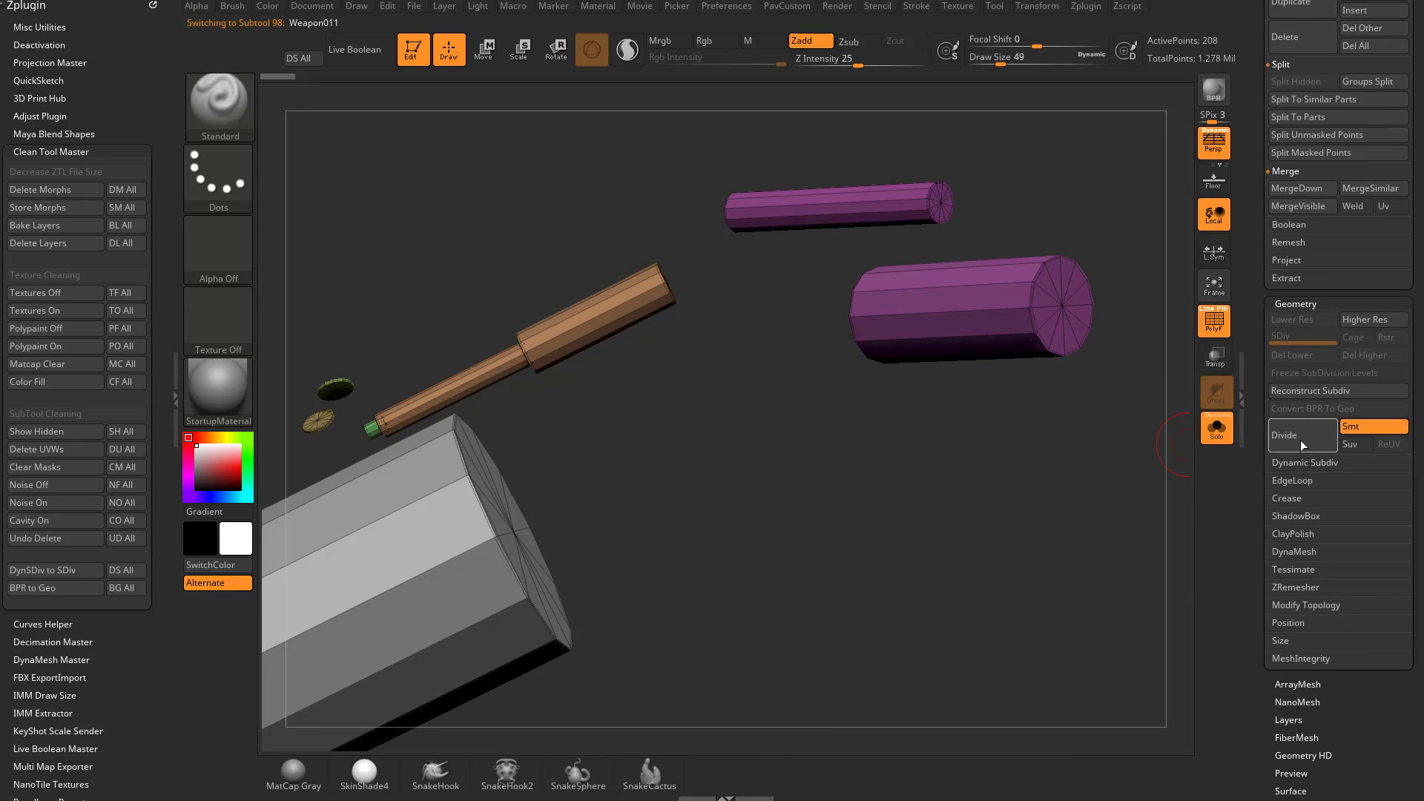
left_click(1312, 464)
left_click(1305, 479)
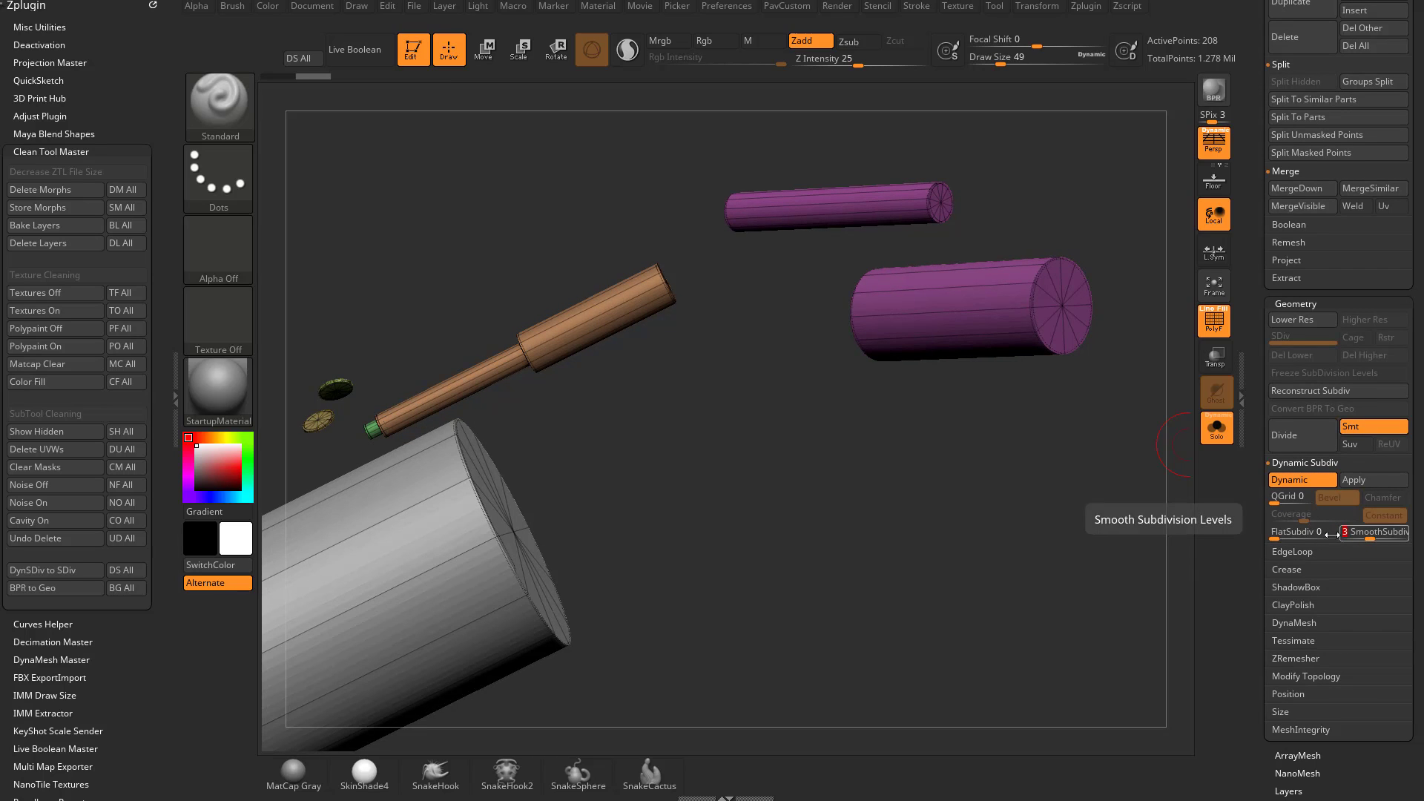
left_click(1303, 571, "shift")
left_click_drag(1404, 604, 1355, 604)
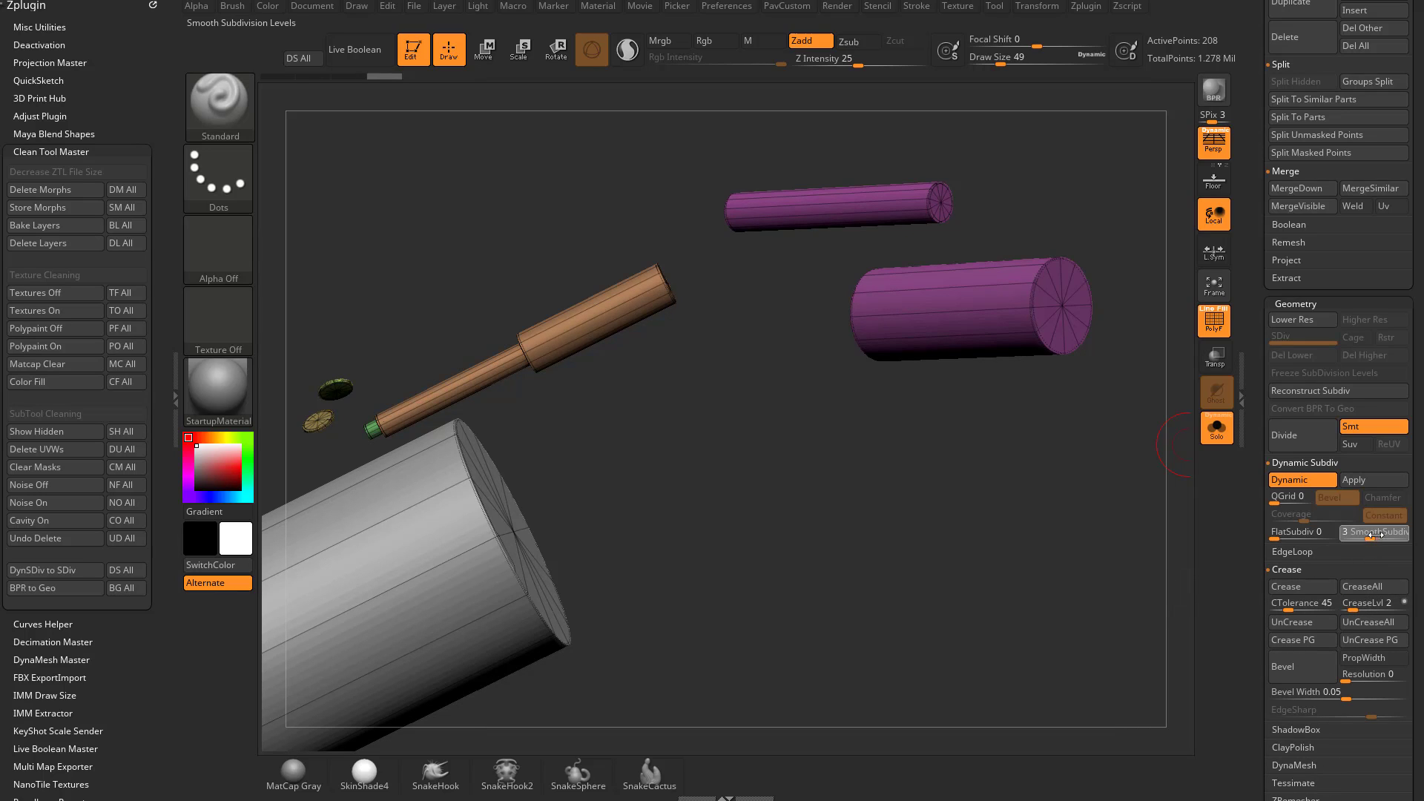
left_click(1352, 596)
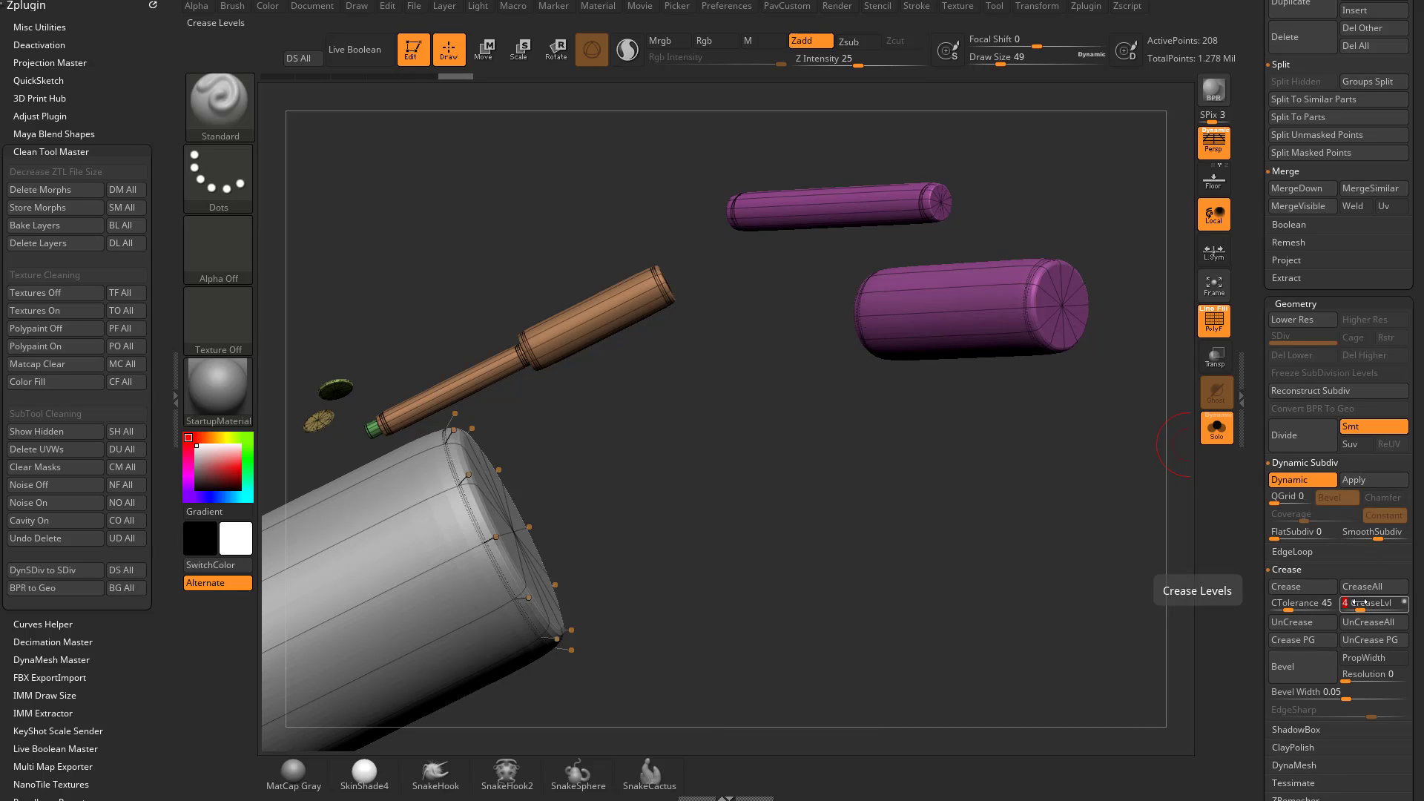
left_click_drag(1080, 492, 1078, 526, "alt")
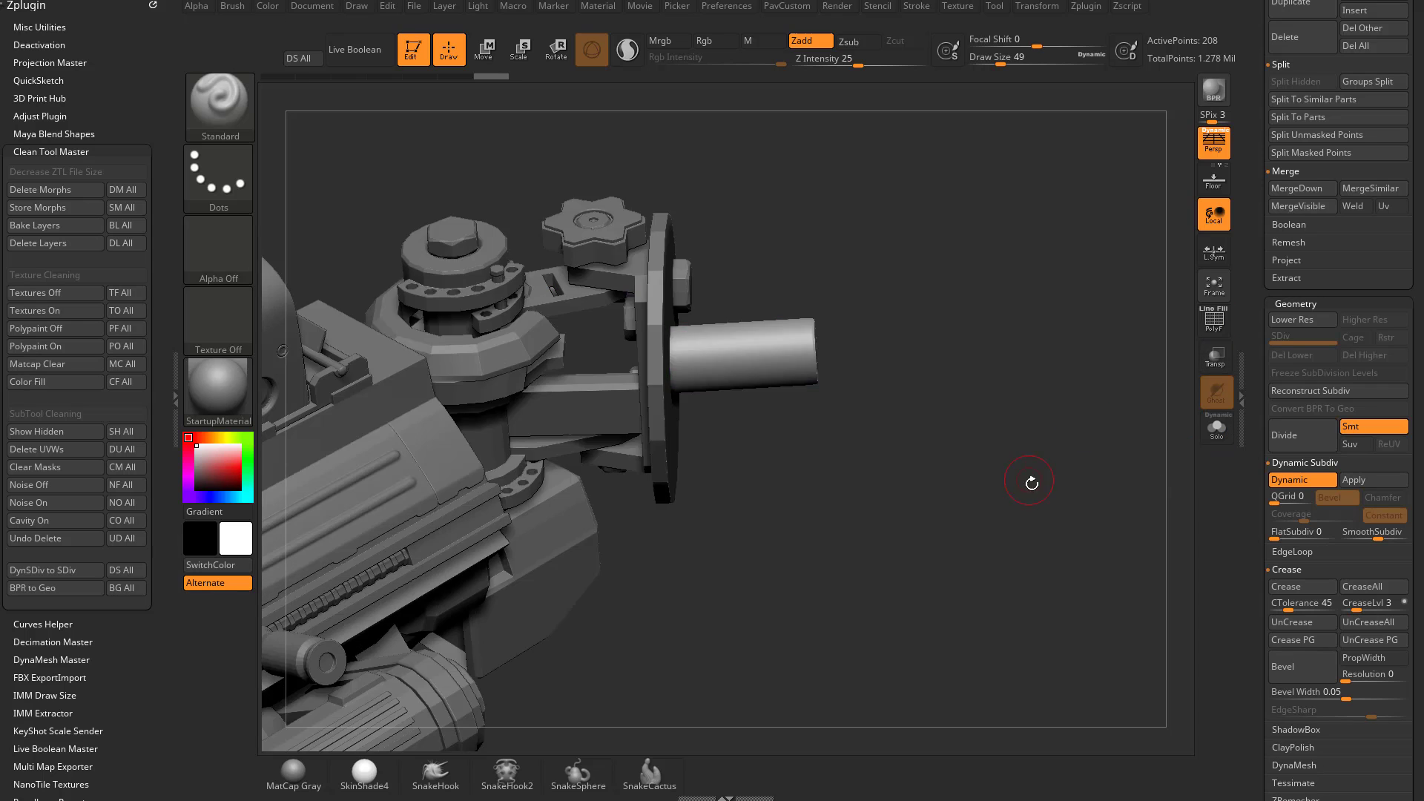
left_click_drag(1031, 483, 860, 387)
Select Weapon089 and preview the weapon with dynamic subdivision, then turn it off.
left_click(860, 388, "alt")
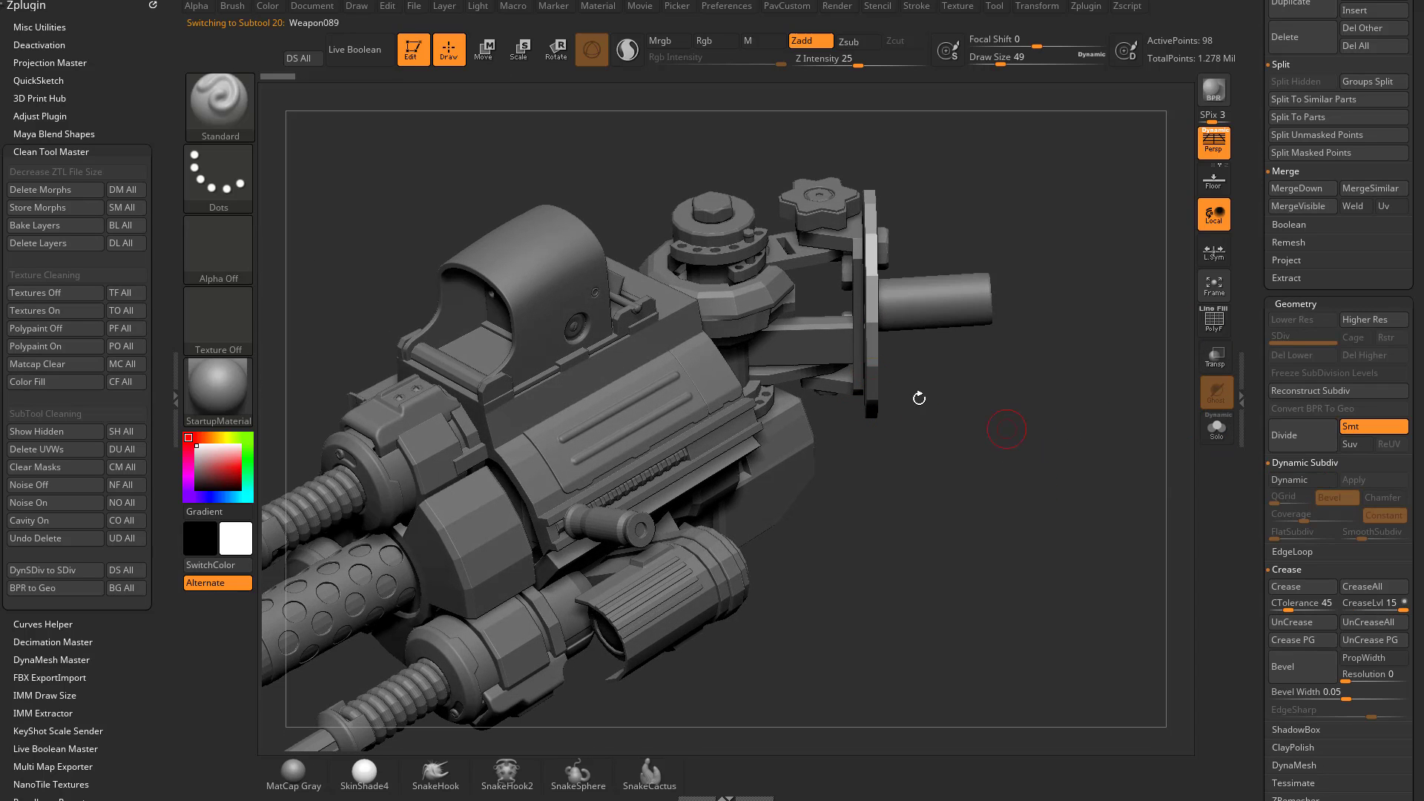
left_click_drag(1041, 449, 1053, 445)
key("d")
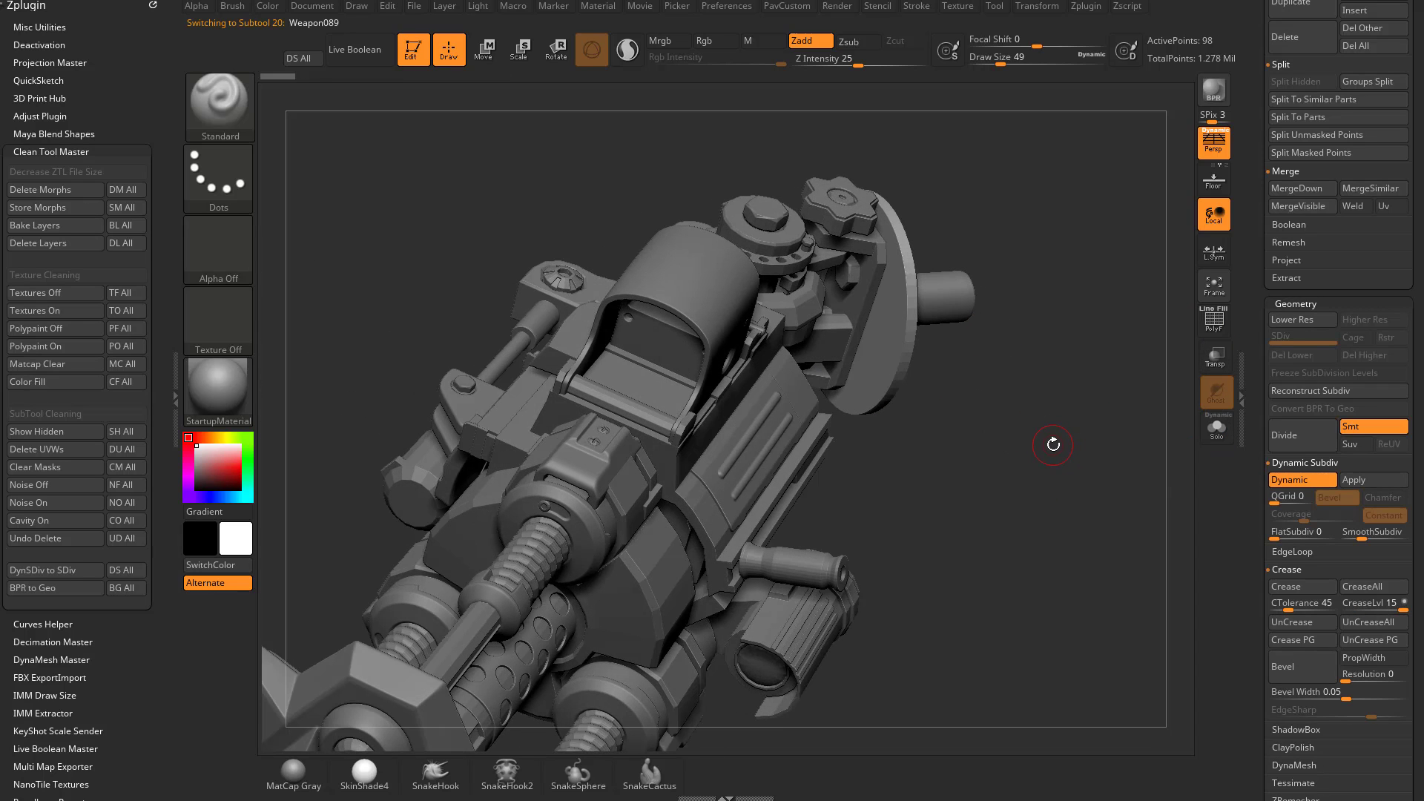
key("shift+d")
mouse_move(1060, 521)
left_mouse_down()
mouse_move(1037, 508)
mouse_move(1072, 511)
left_mouse_up()
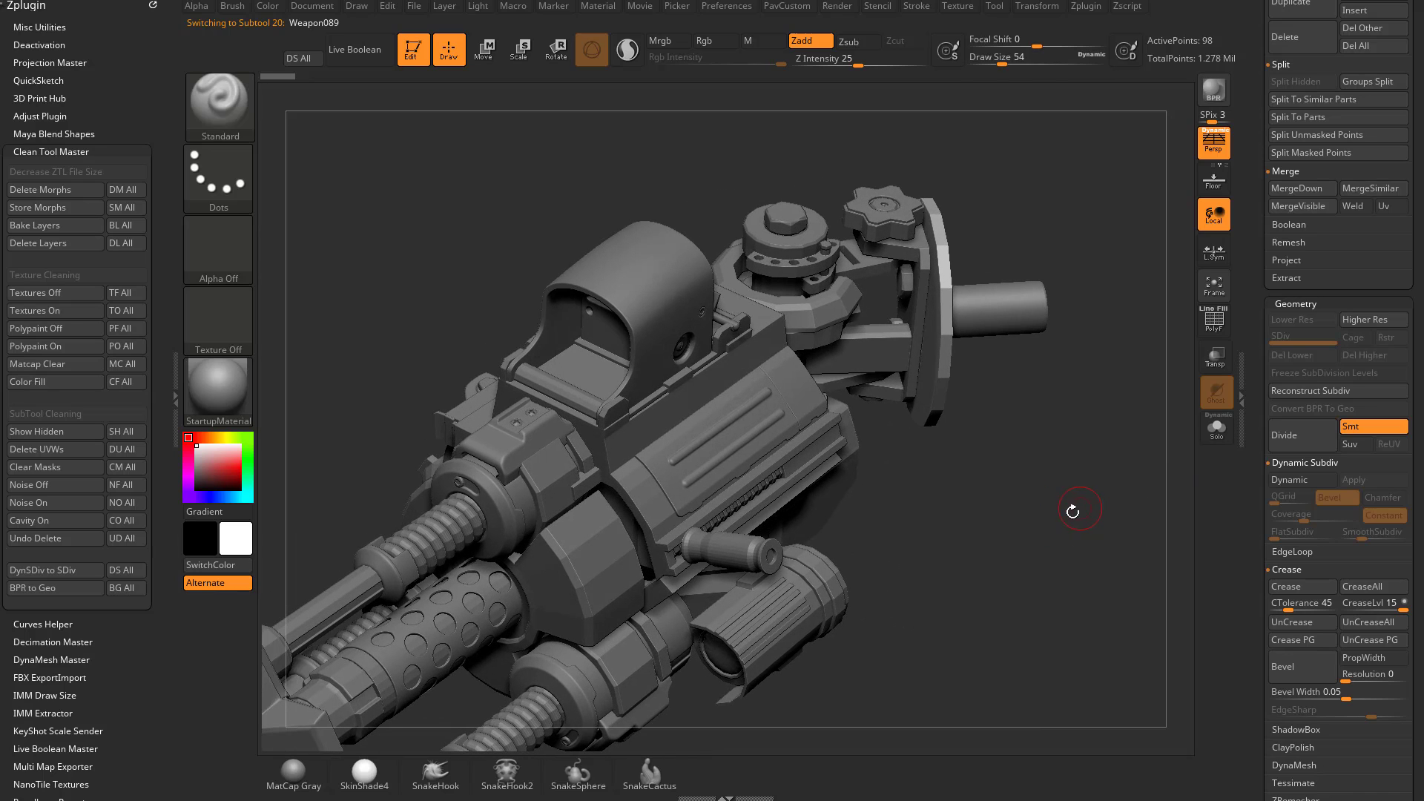
Record the DynamicSubdivBase ZScript in ZRepeat It: Dynamic on, SmoothSubdiv 4, CreaseLvl 3.
left_click(50, 151, "shift")
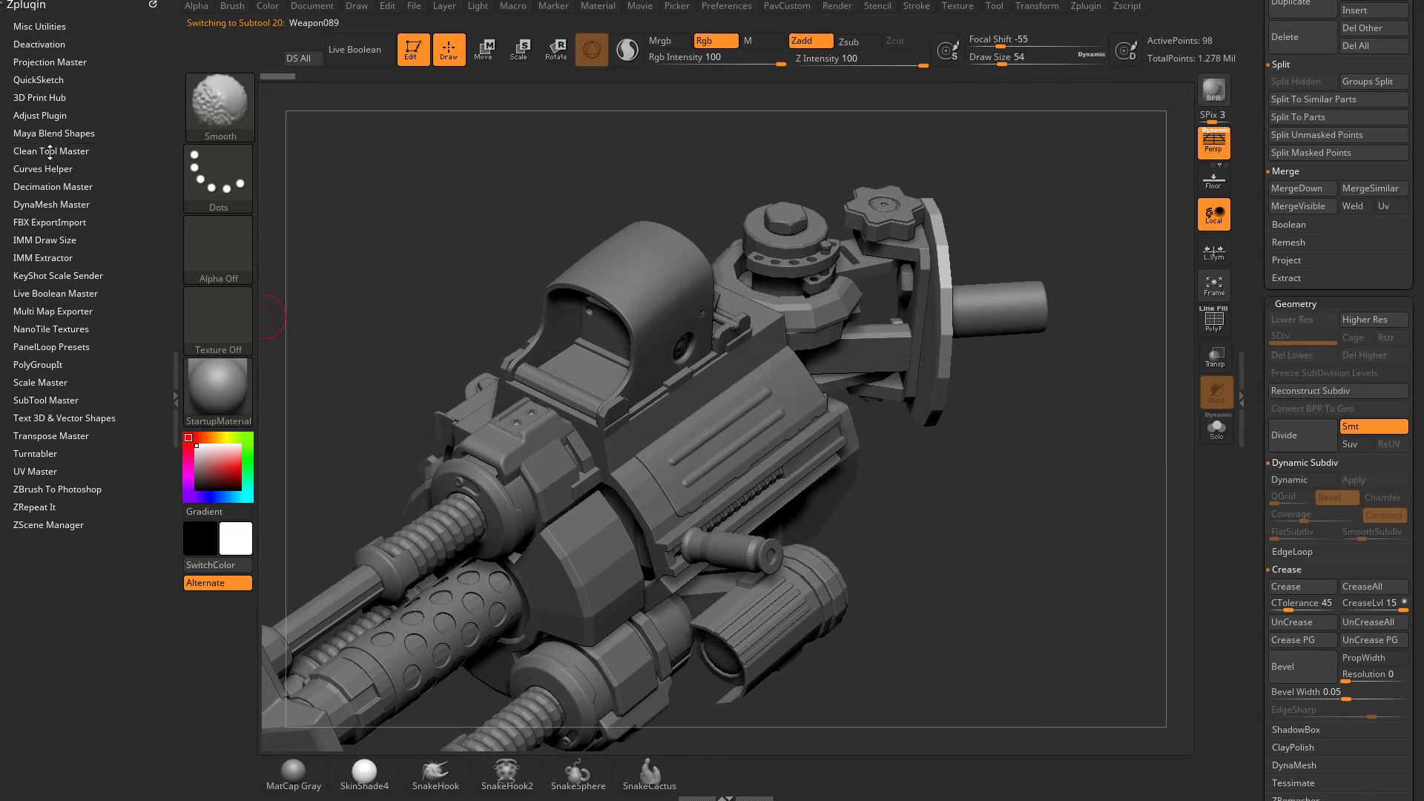
left_click(43, 509, "shift")
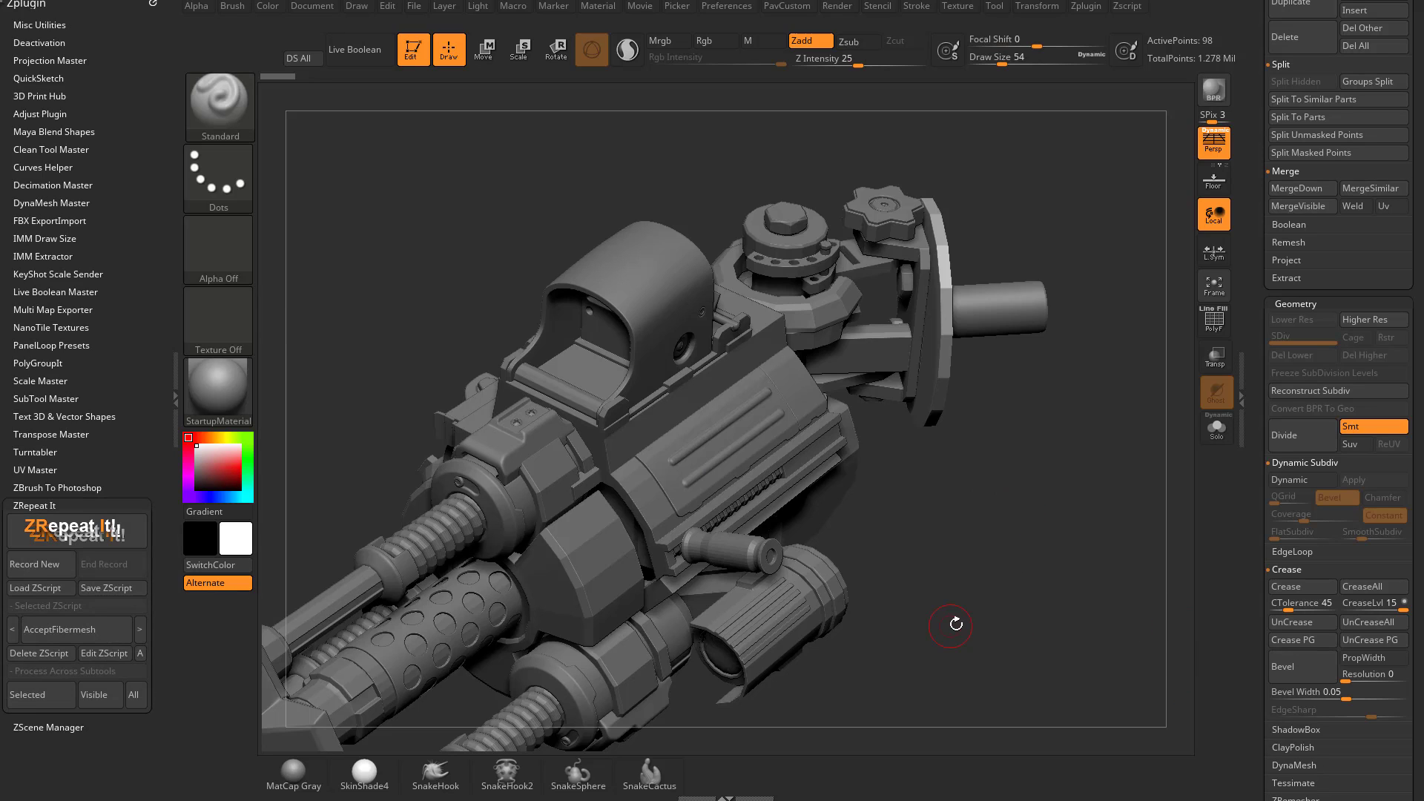
left_click_drag(956, 624, 297, 541)
left_click(49, 566)
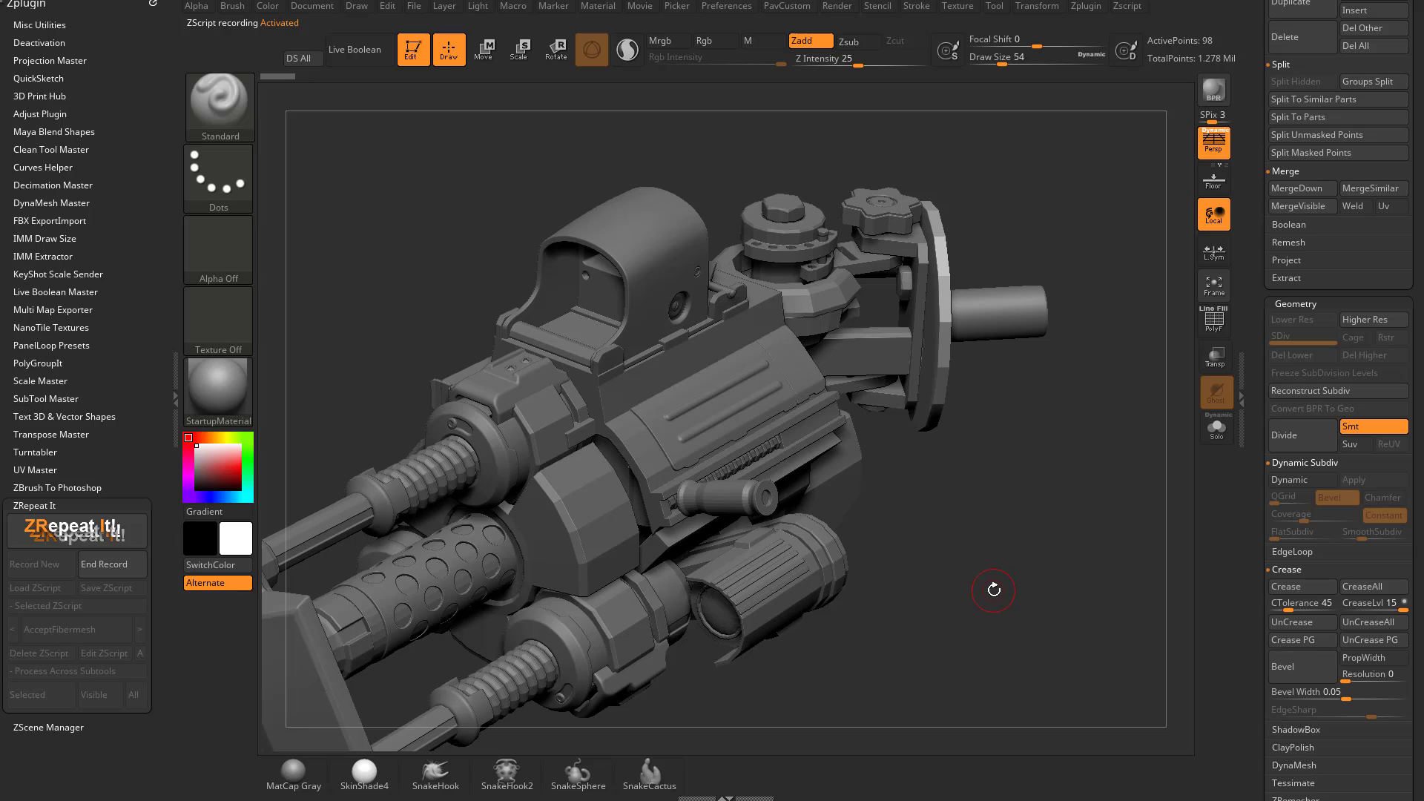
left_click(1289, 480)
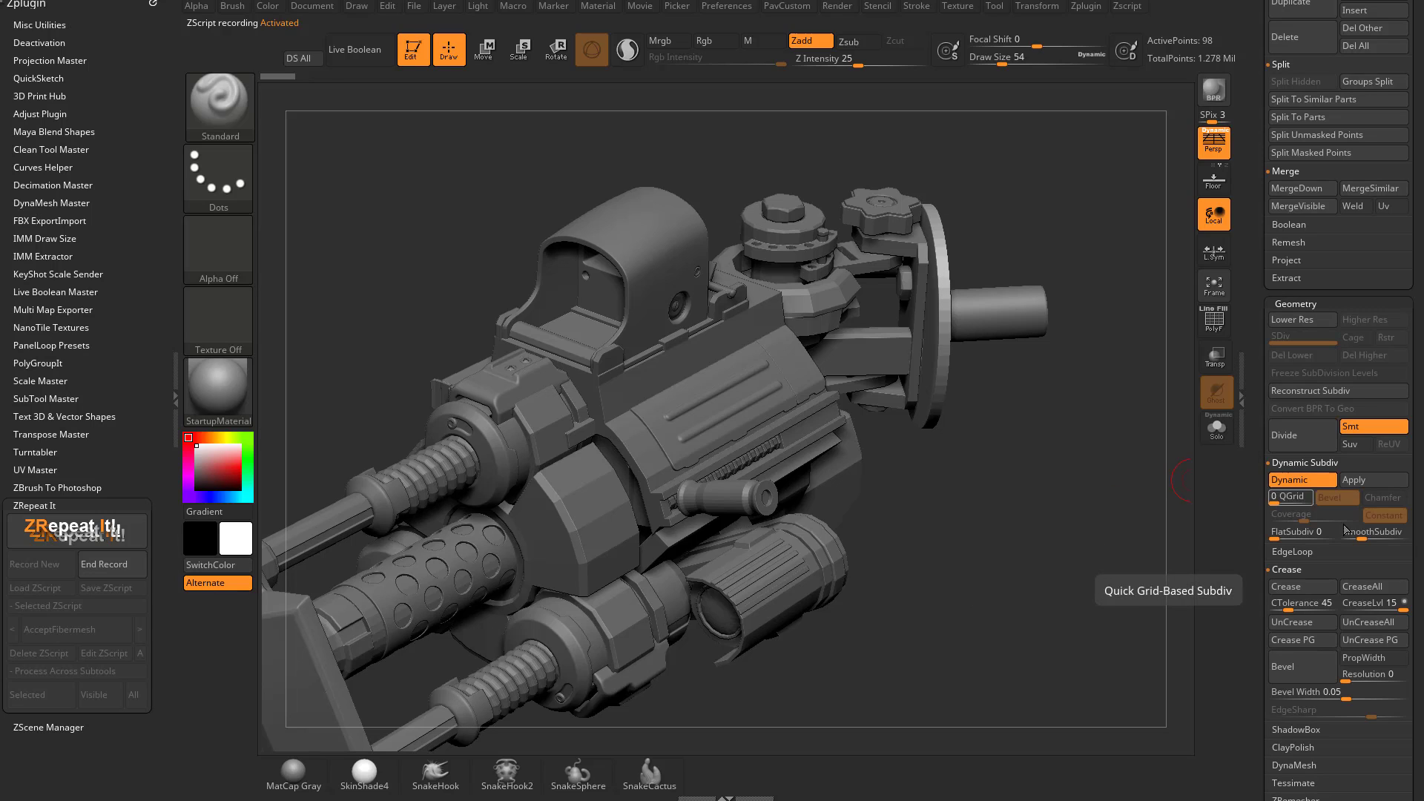
left_click_drag(1363, 538, 1376, 538)
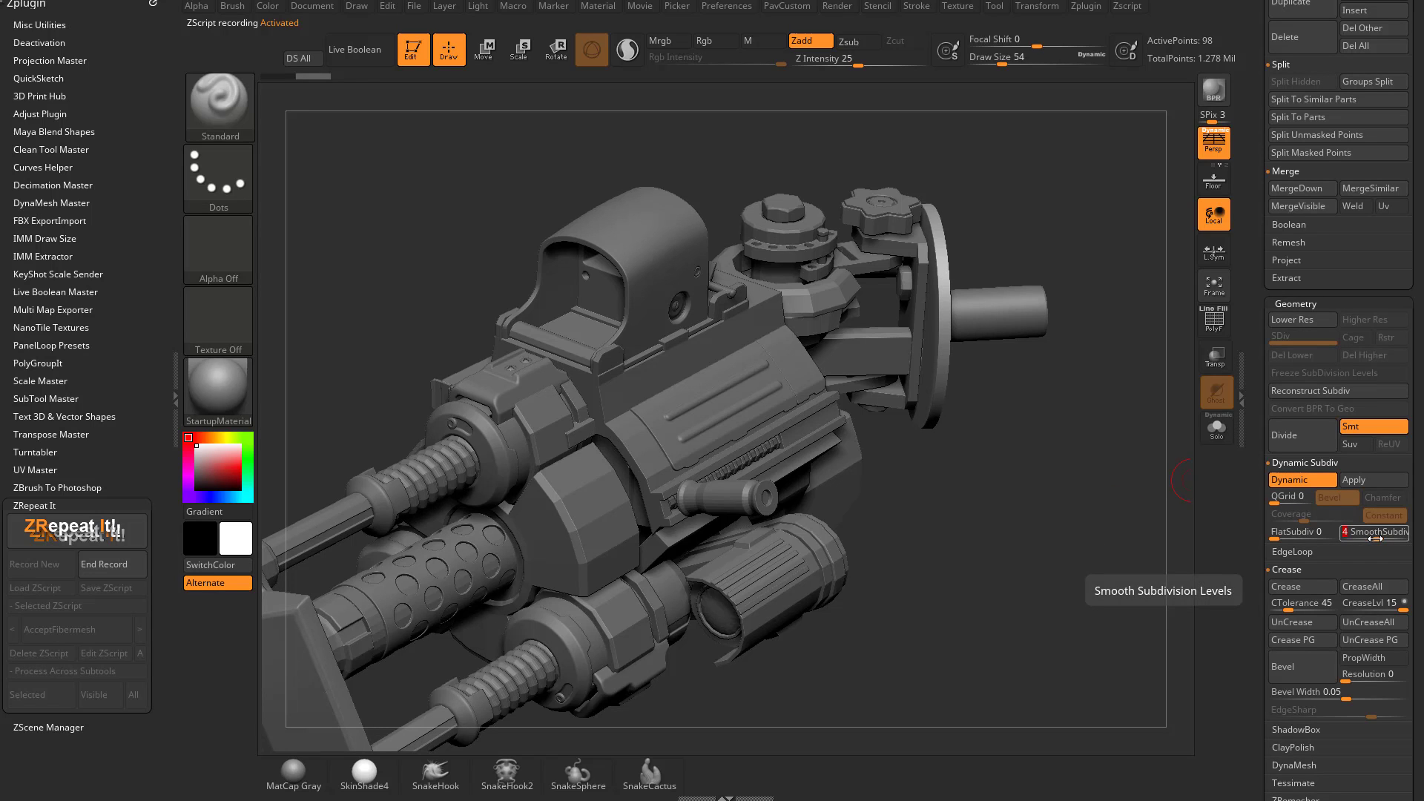
left_click_drag(1363, 605, 1357, 605)
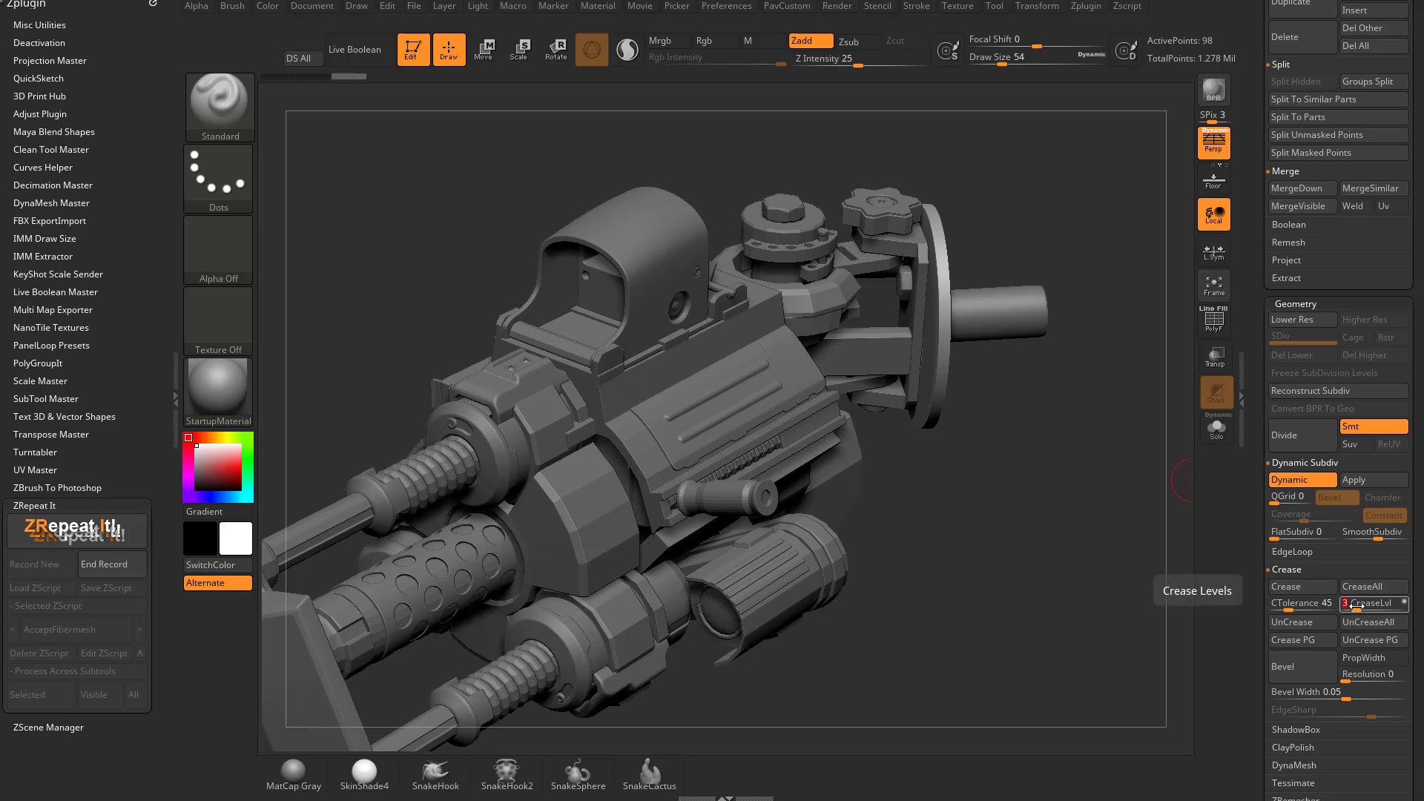
left_click(104, 563)
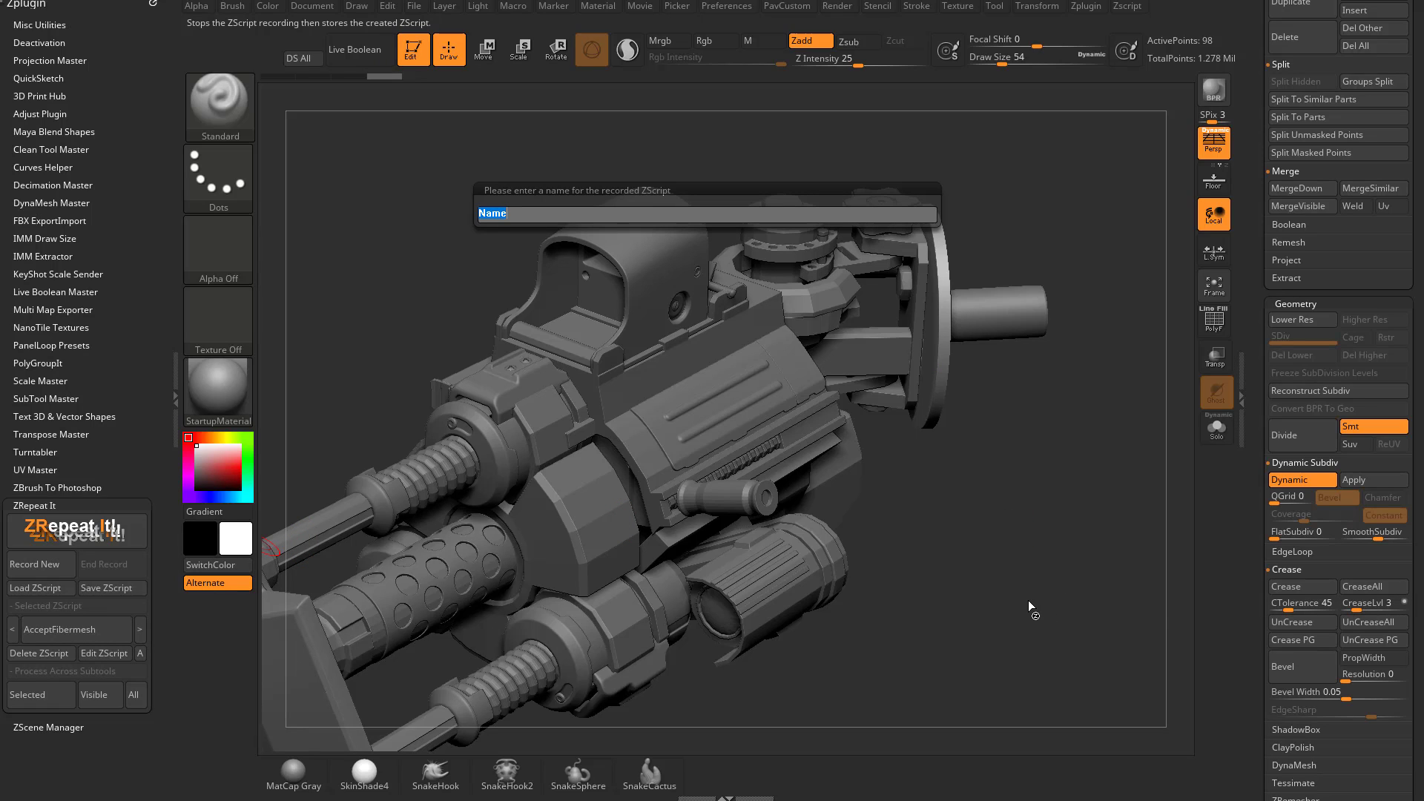
type("DynamicSubdivBase")
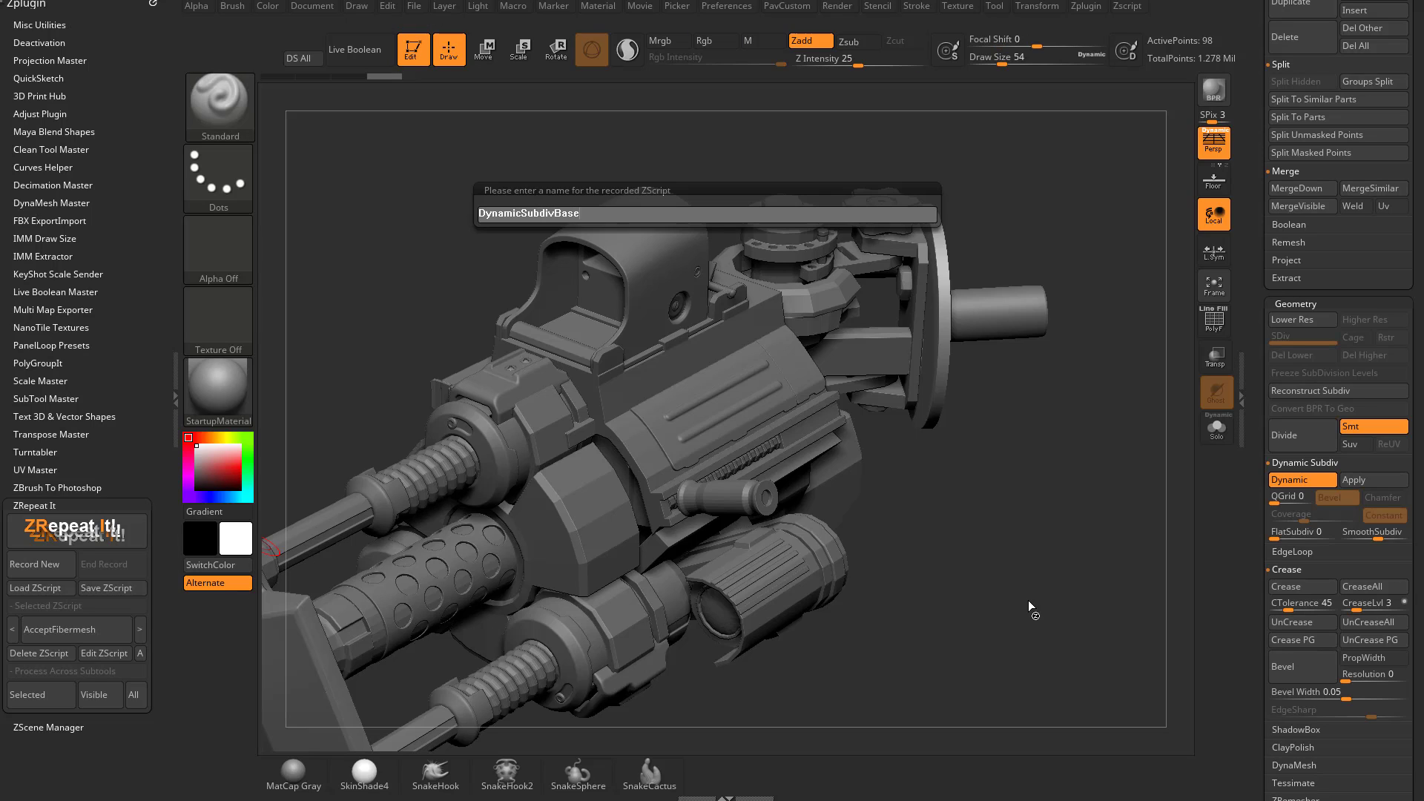
key("Return")
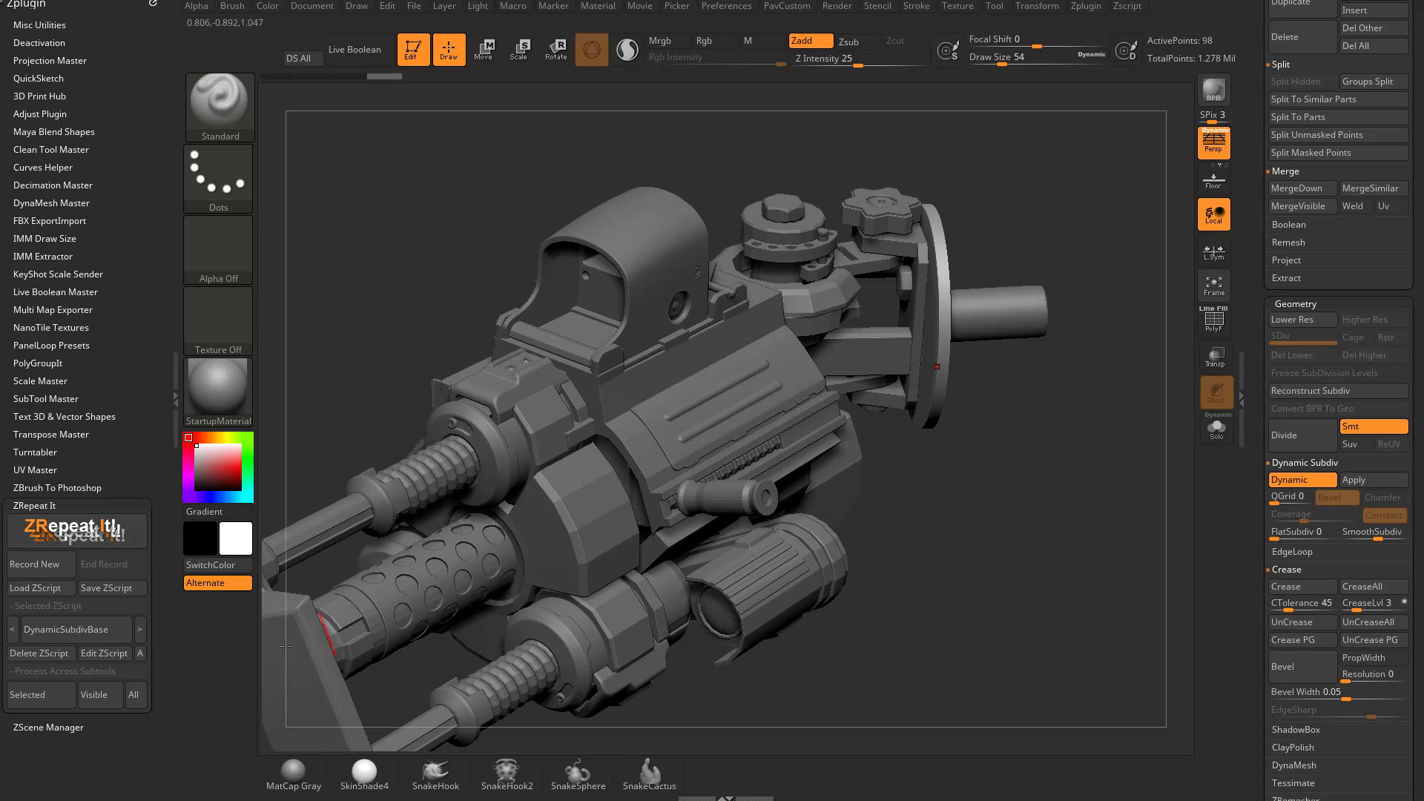
Run DynamicSubdivBase on all visible subtools, then on the current subtool.
left_click(83, 633)
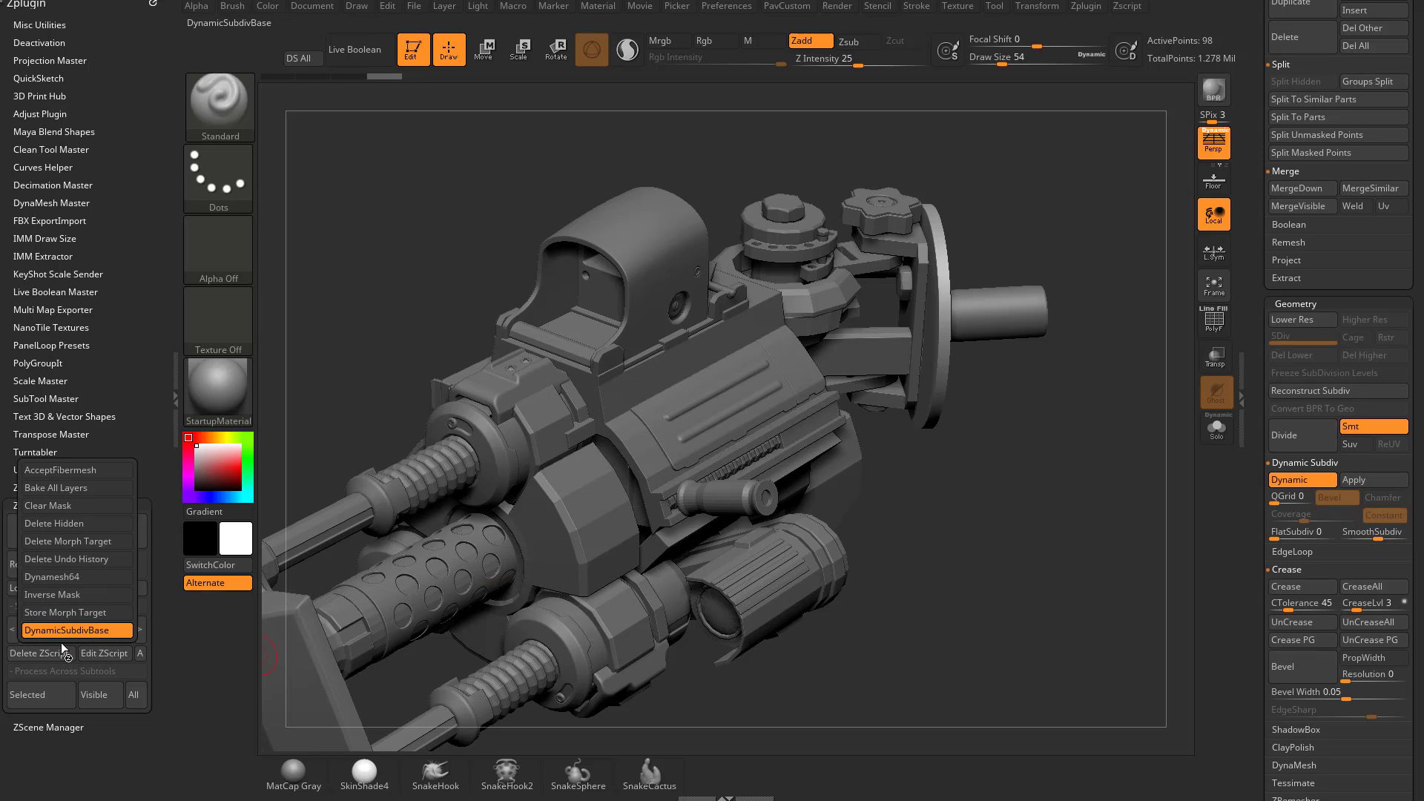
left_click(60, 632)
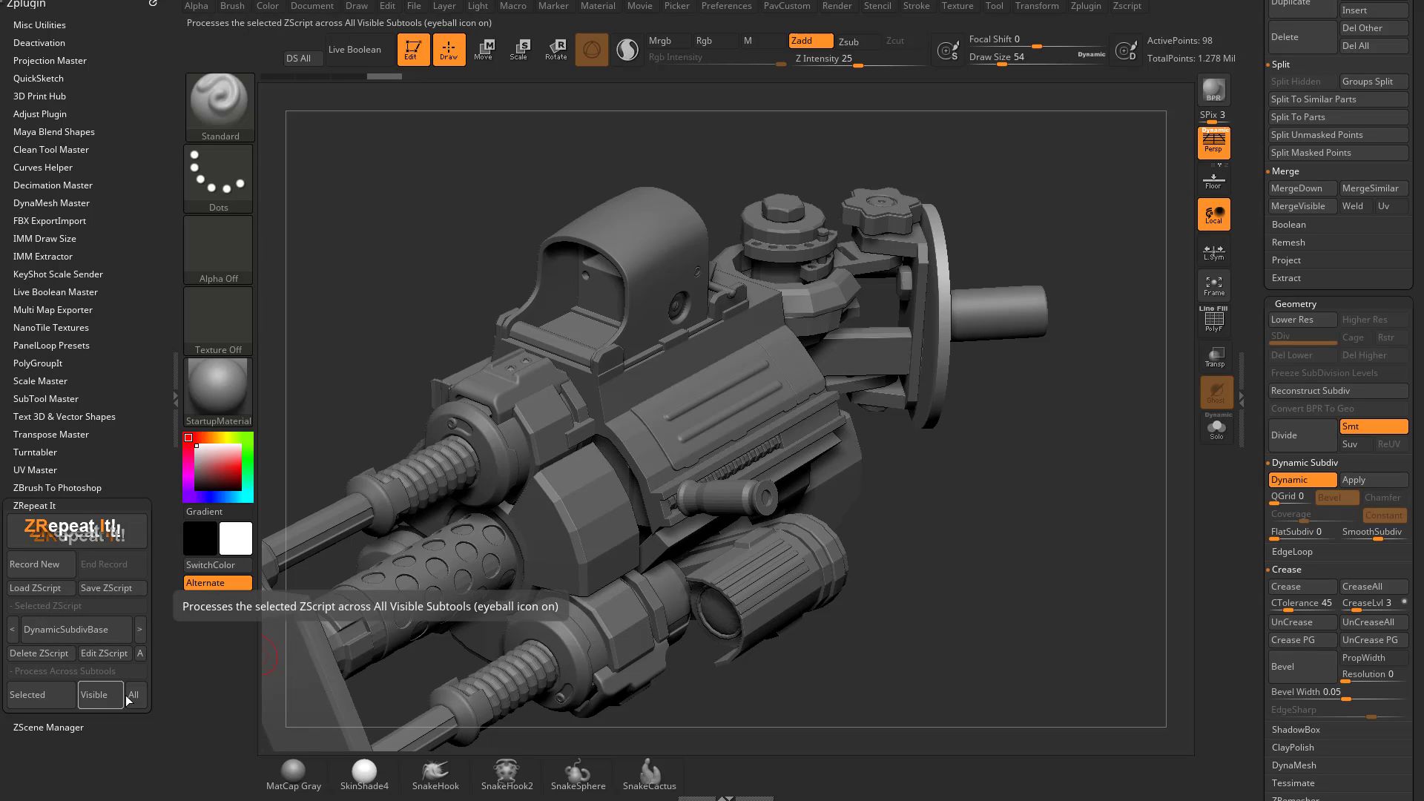
left_click(106, 708)
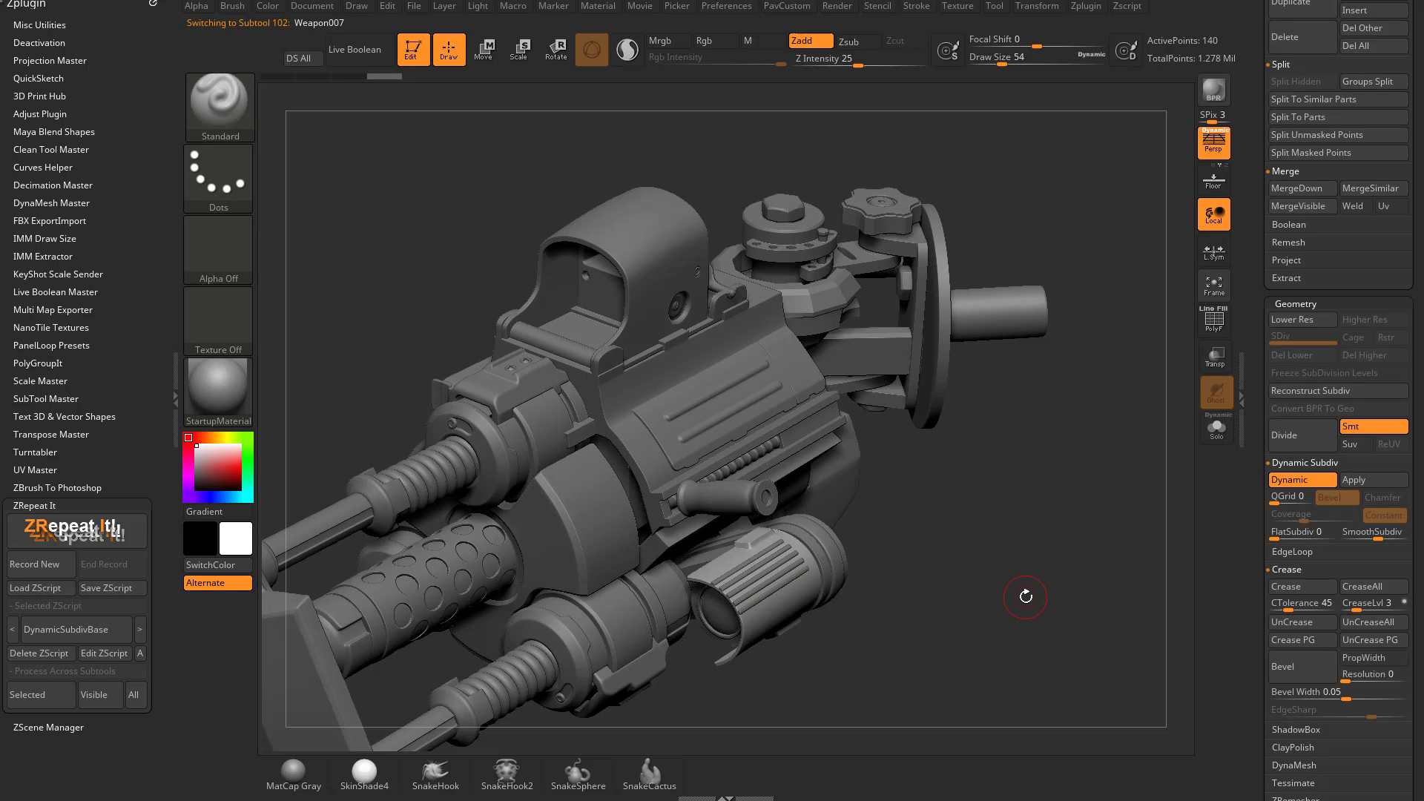
left_click(1222, 330)
left_click(1222, 330)
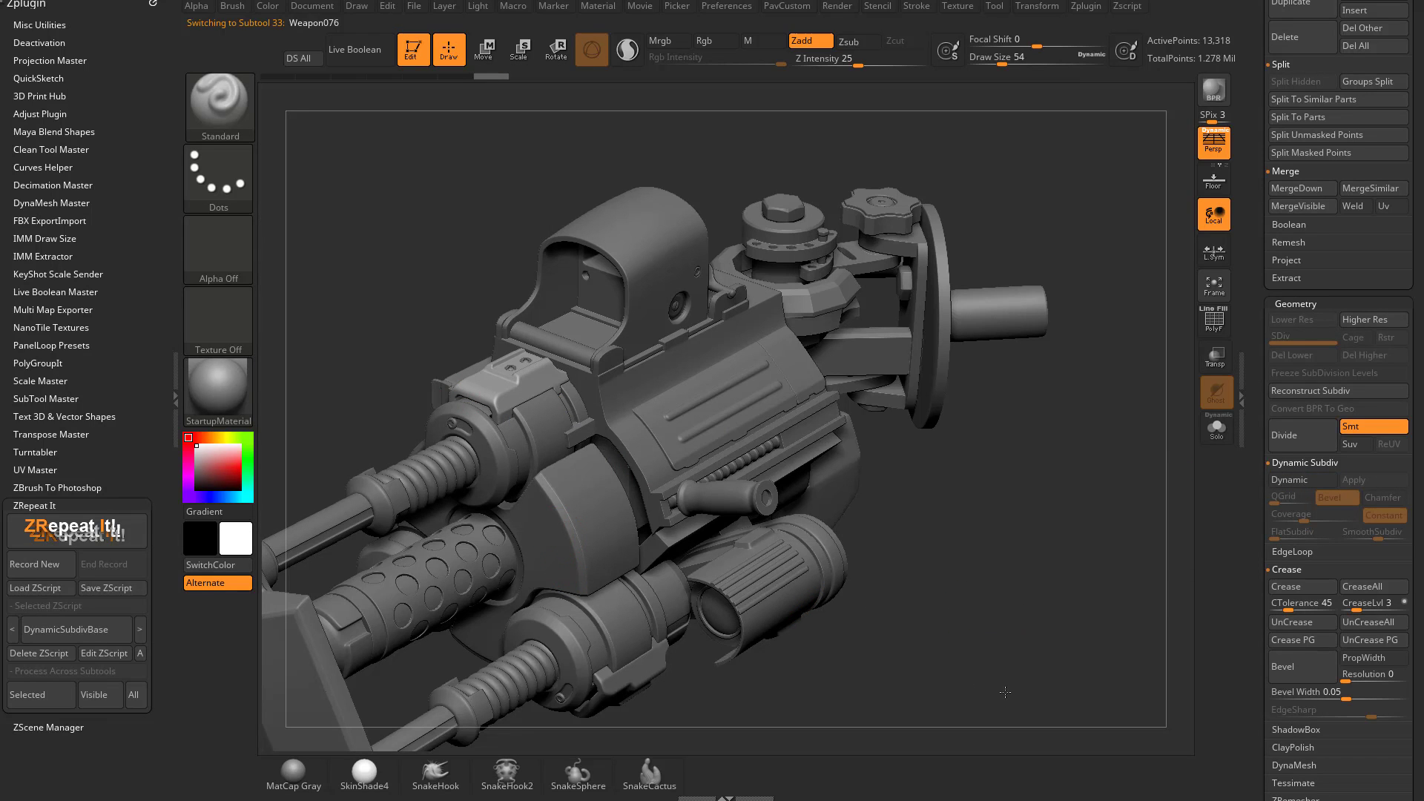
left_click(27, 696)
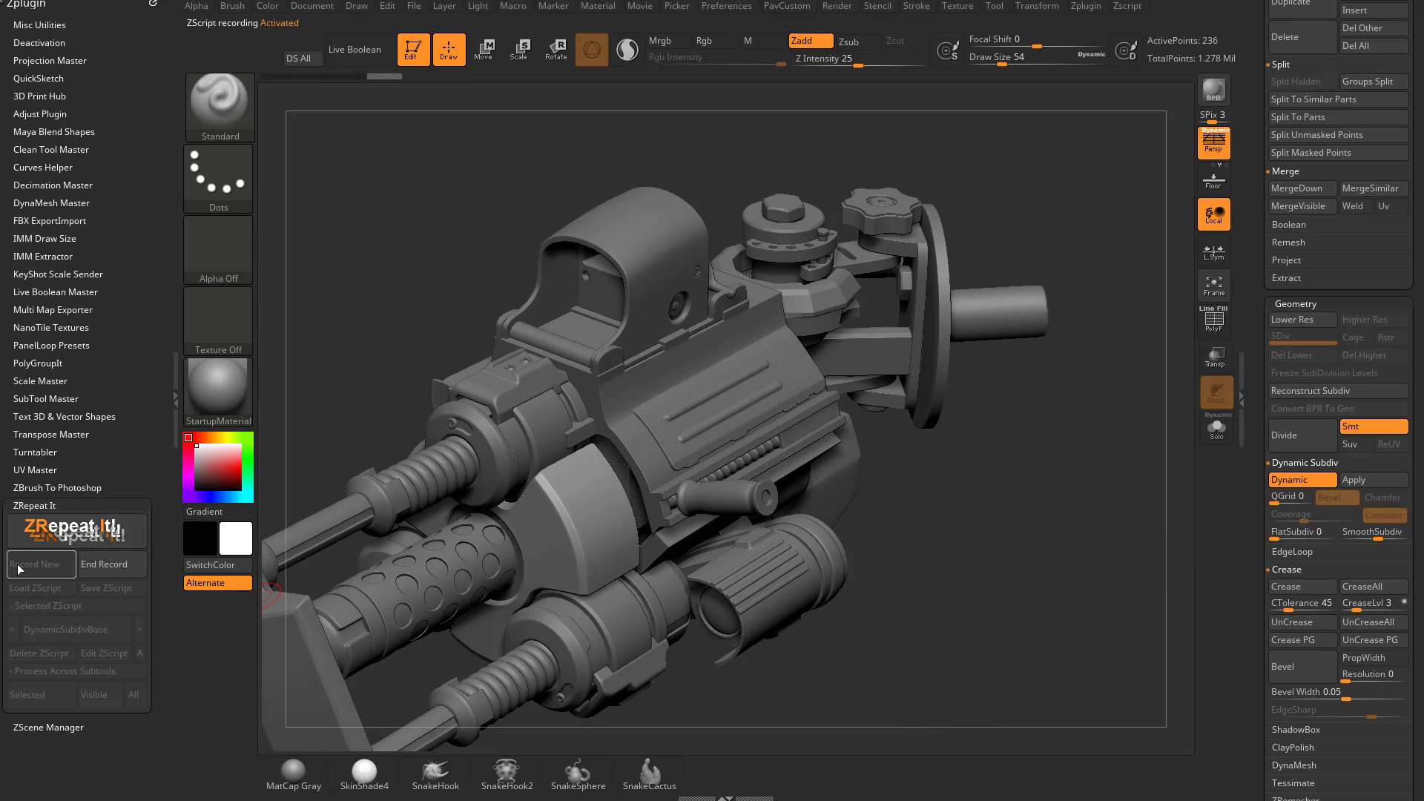
Record a DynamicOff script that disables Dynamic, and run it across all subtools.
left_click(1301, 479)
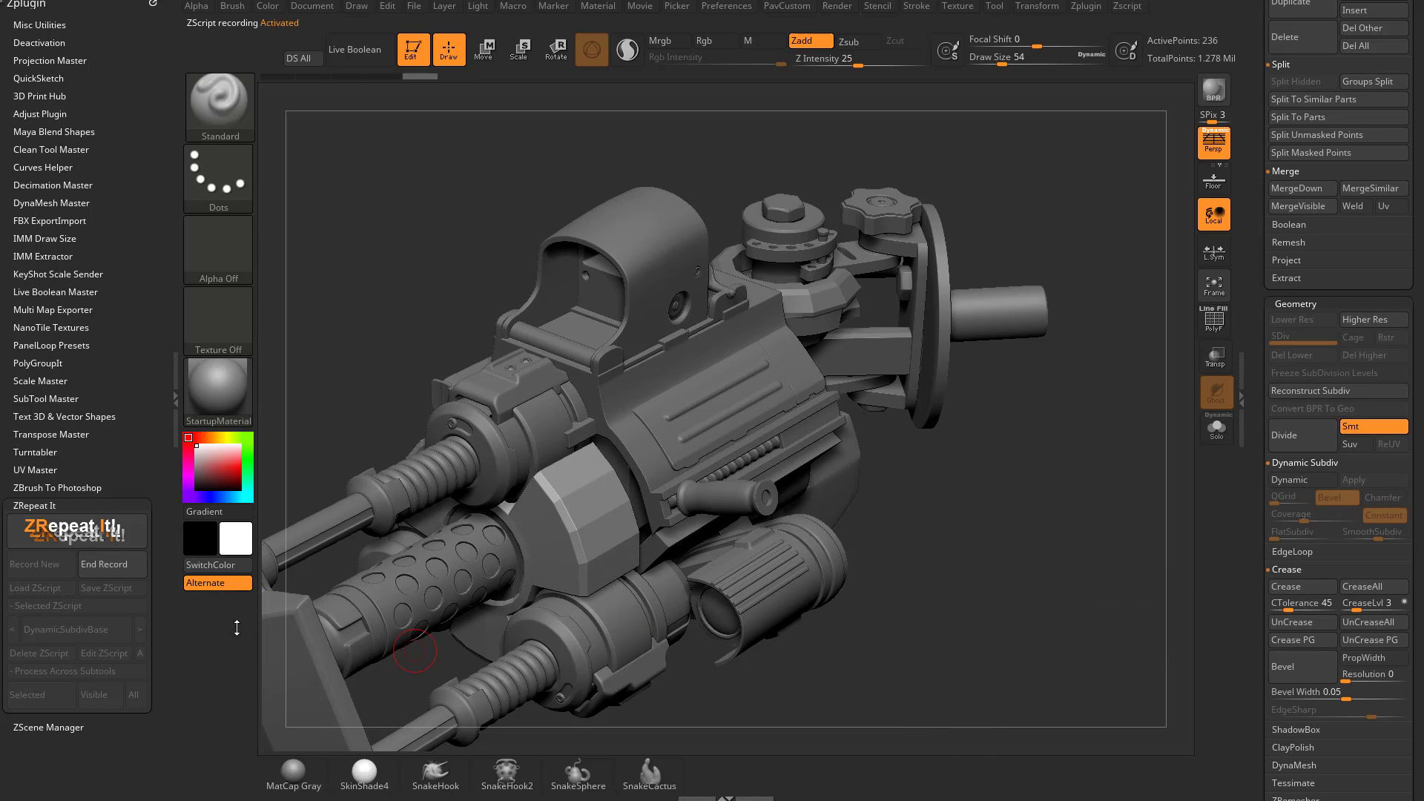
left_click(110, 567)
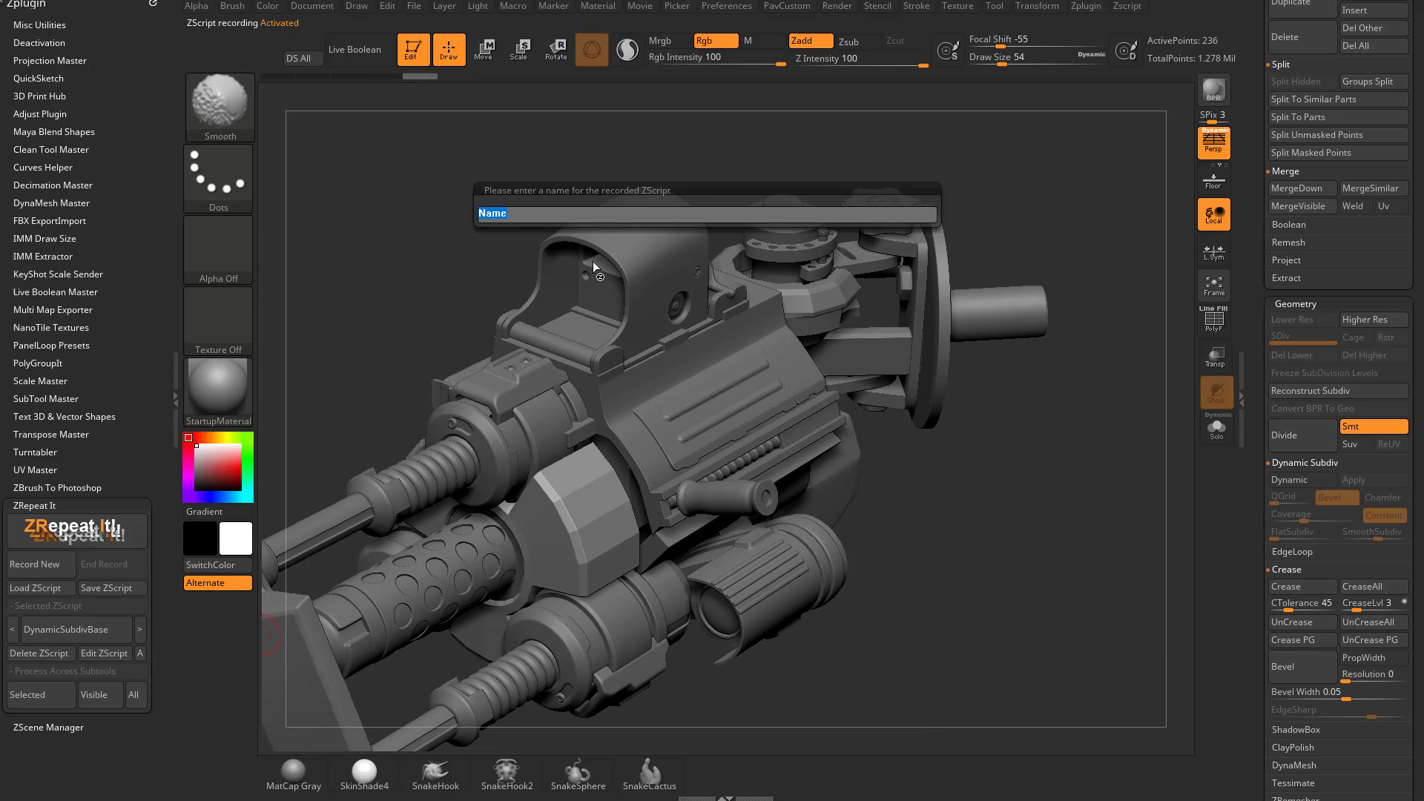
type("DynamicOff")
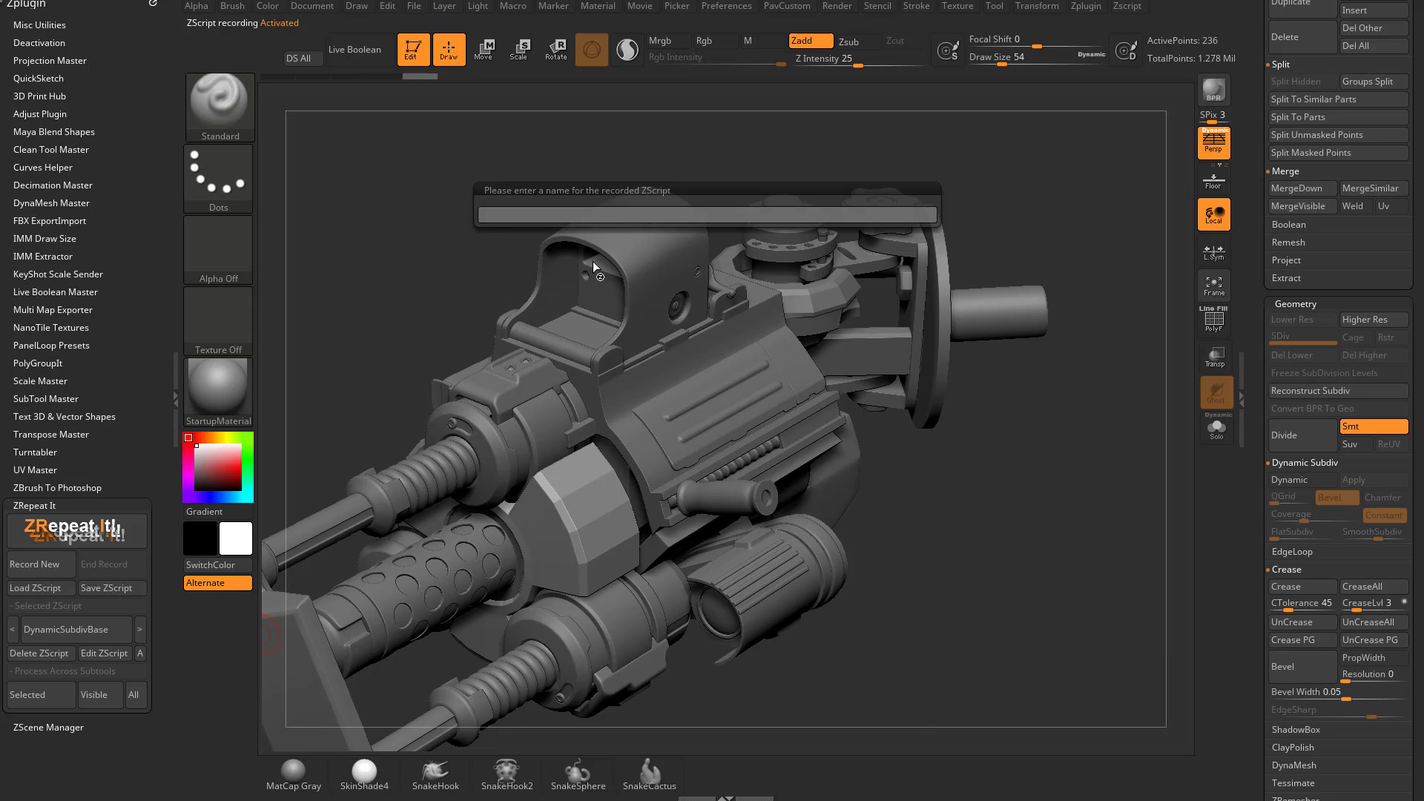
key("Return")
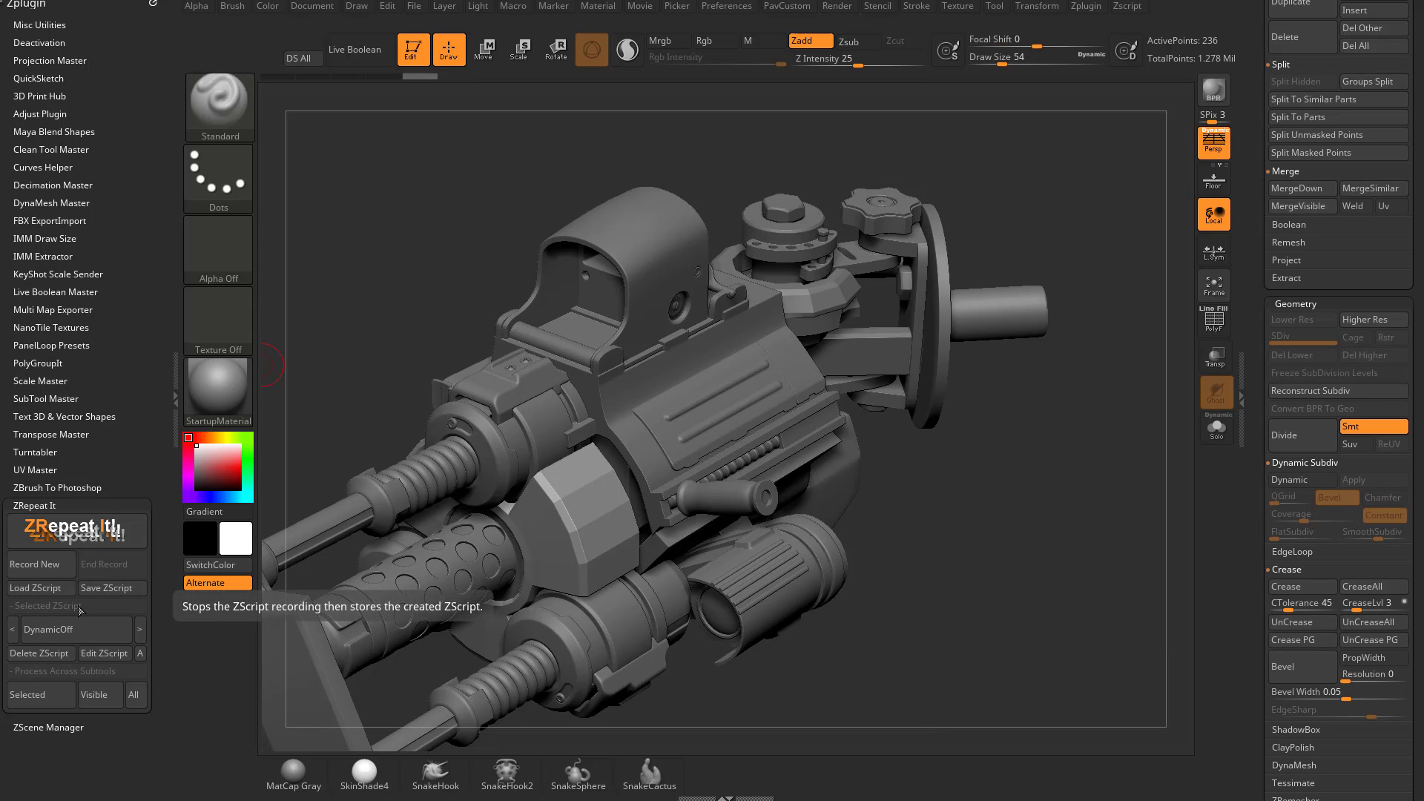
left_click(134, 697)
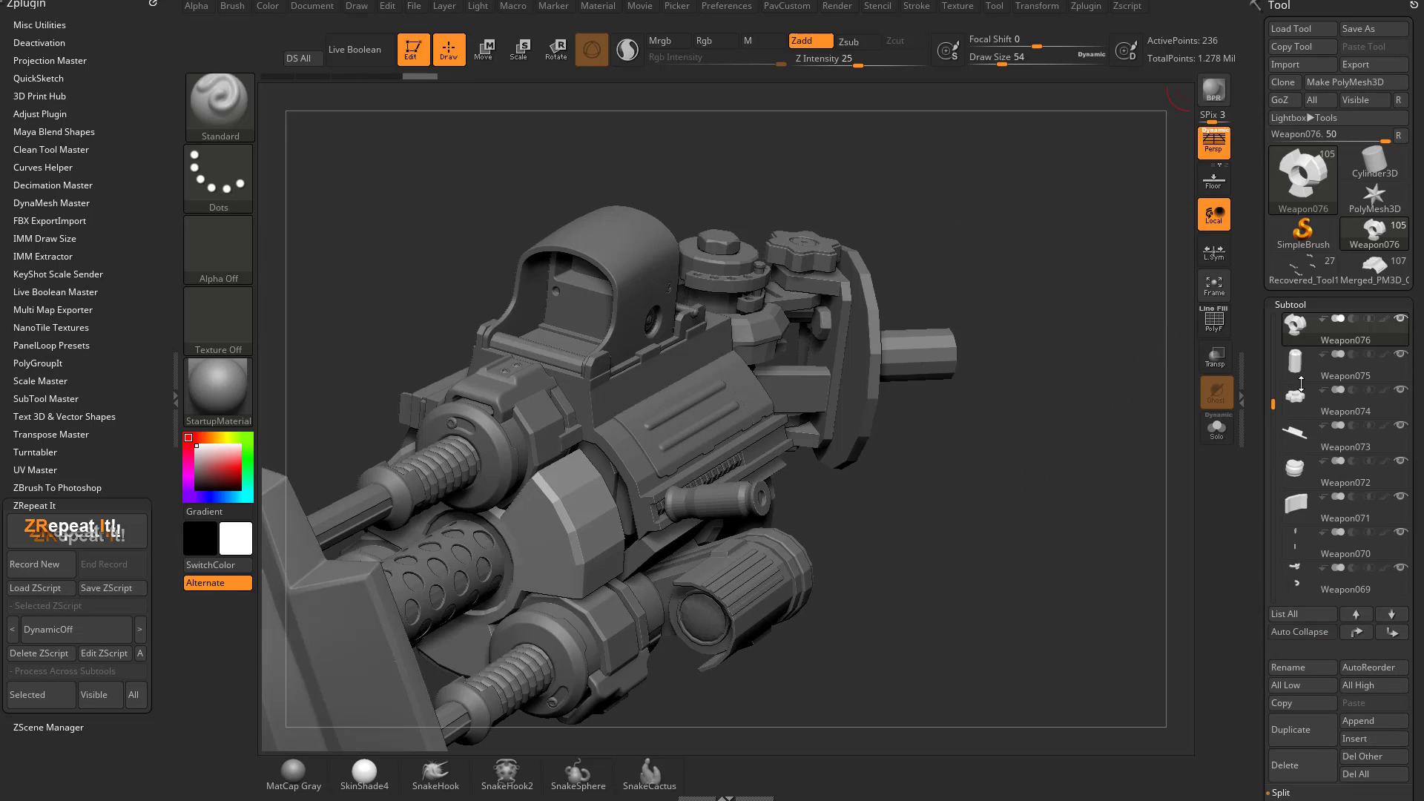
Save the tool to the Desktop as Weapon004.ZTL and confirm its size is about 29 MB.
key("ctrl+s")
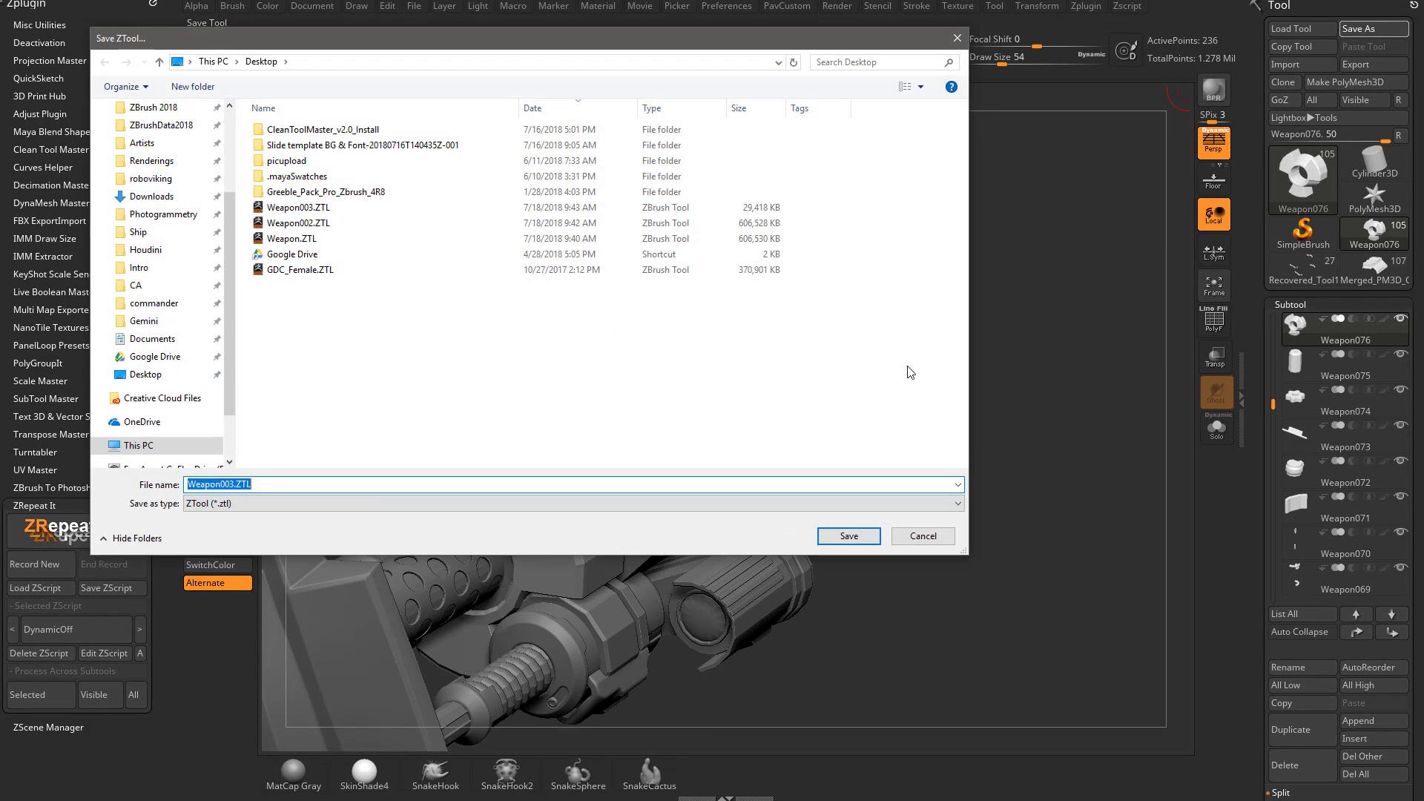
left_click(289, 209)
left_click(218, 485)
left_click_drag(225, 484, 329, 486)
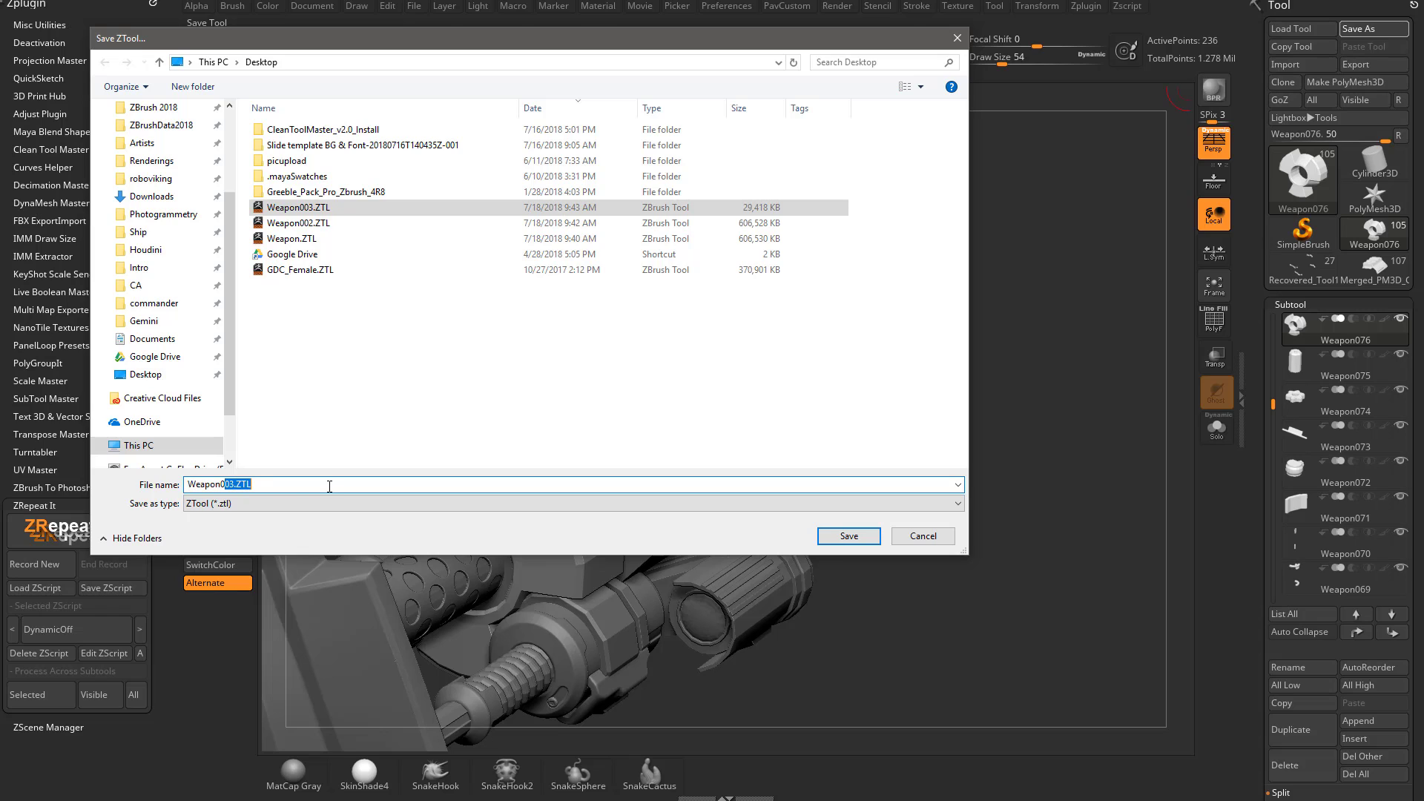
type("04")
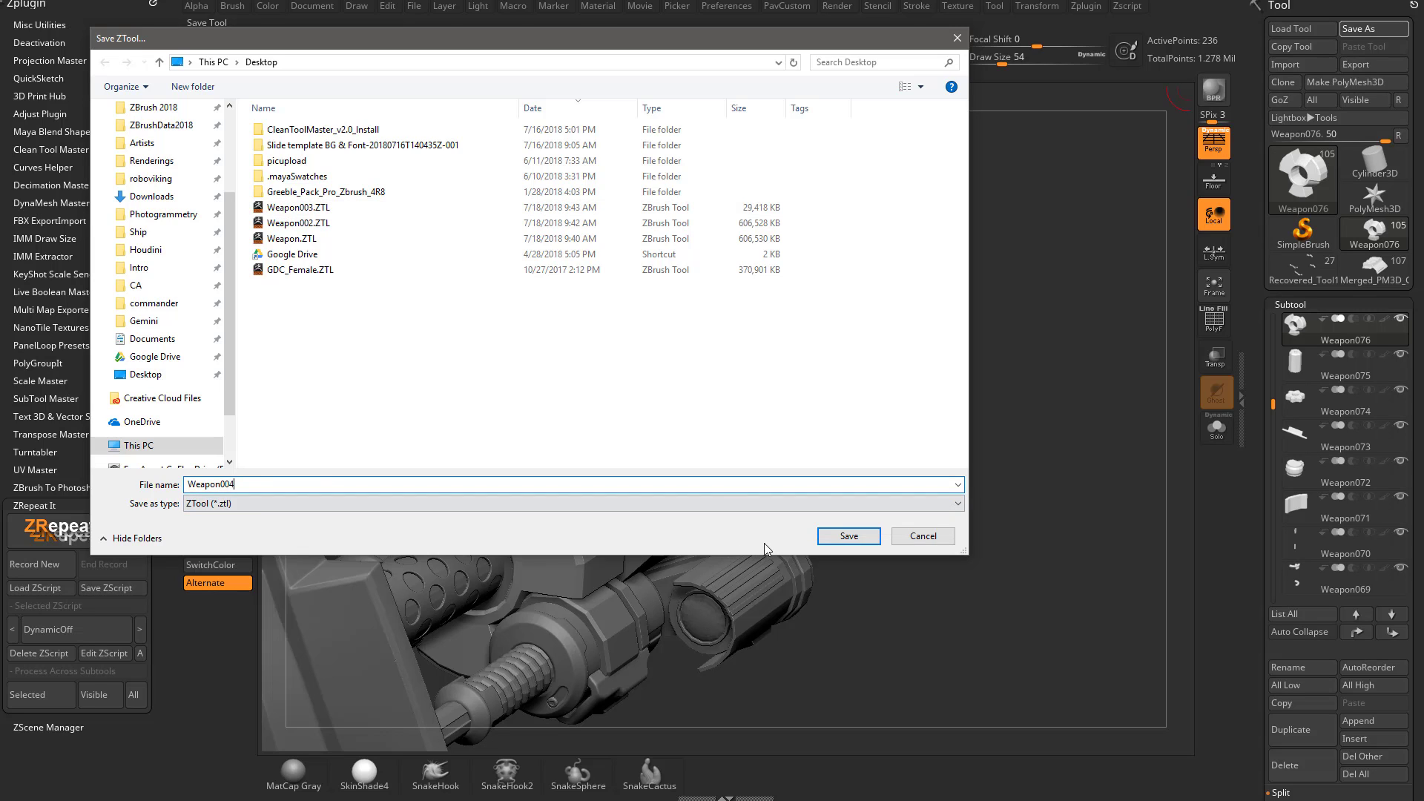
left_click(848, 535)
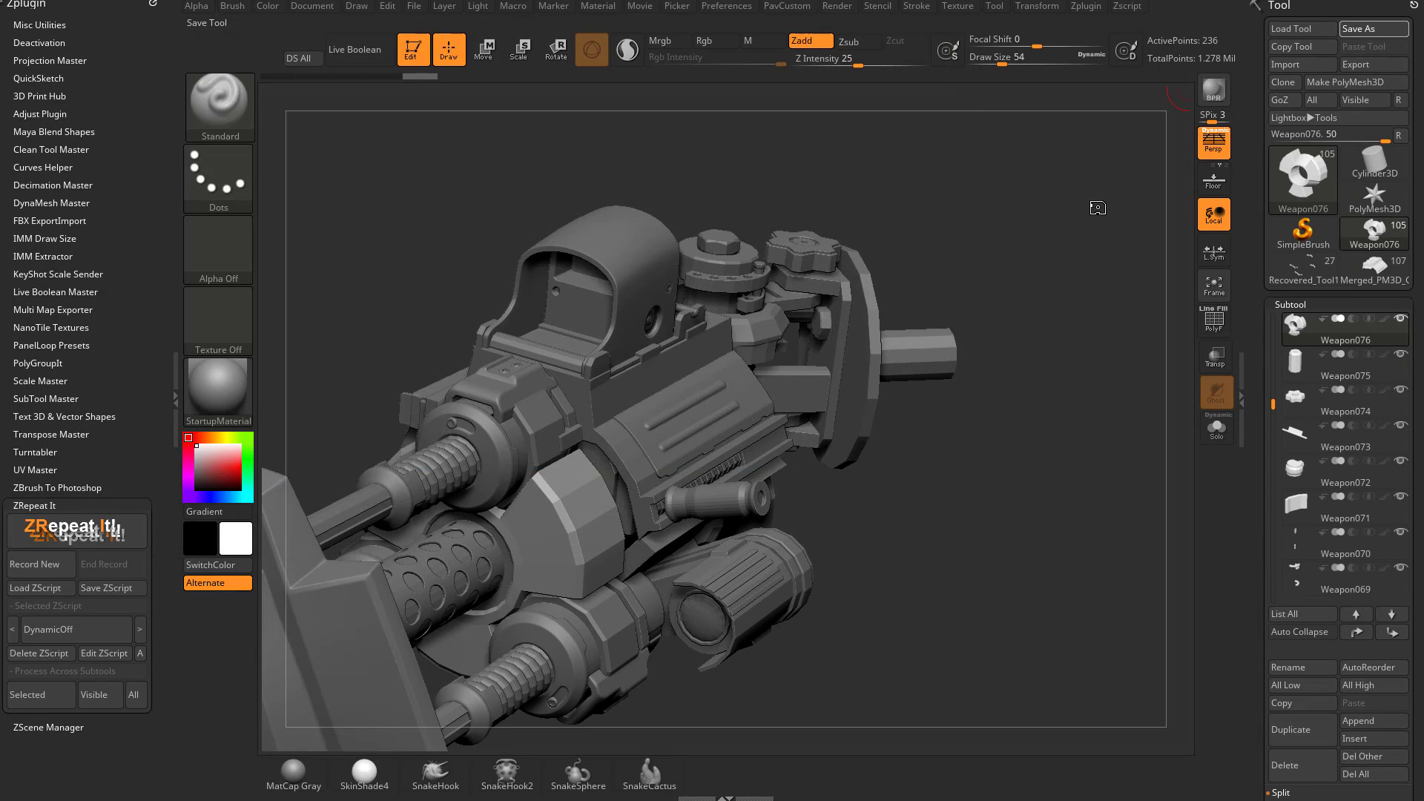
left_click(1378, 29)
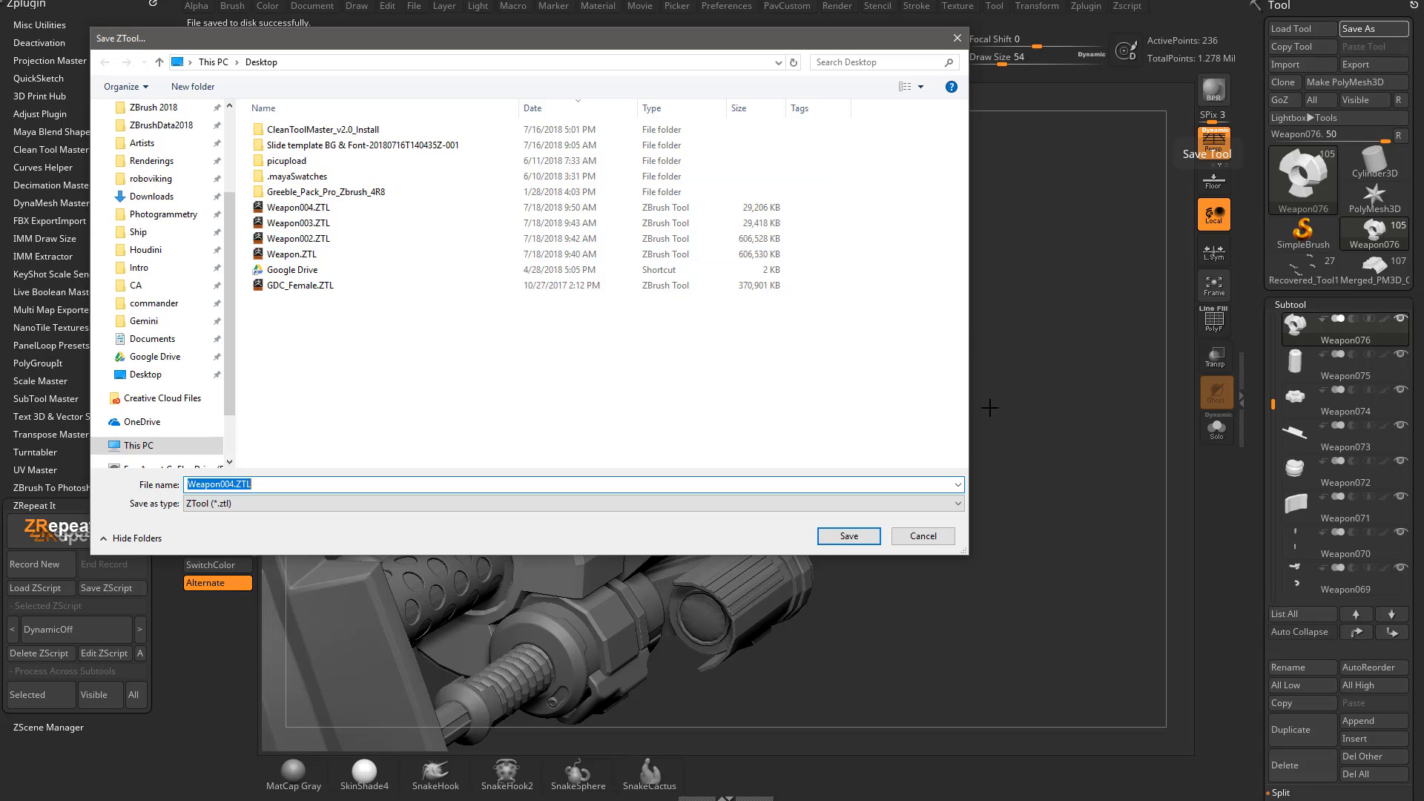
left_click(923, 535)
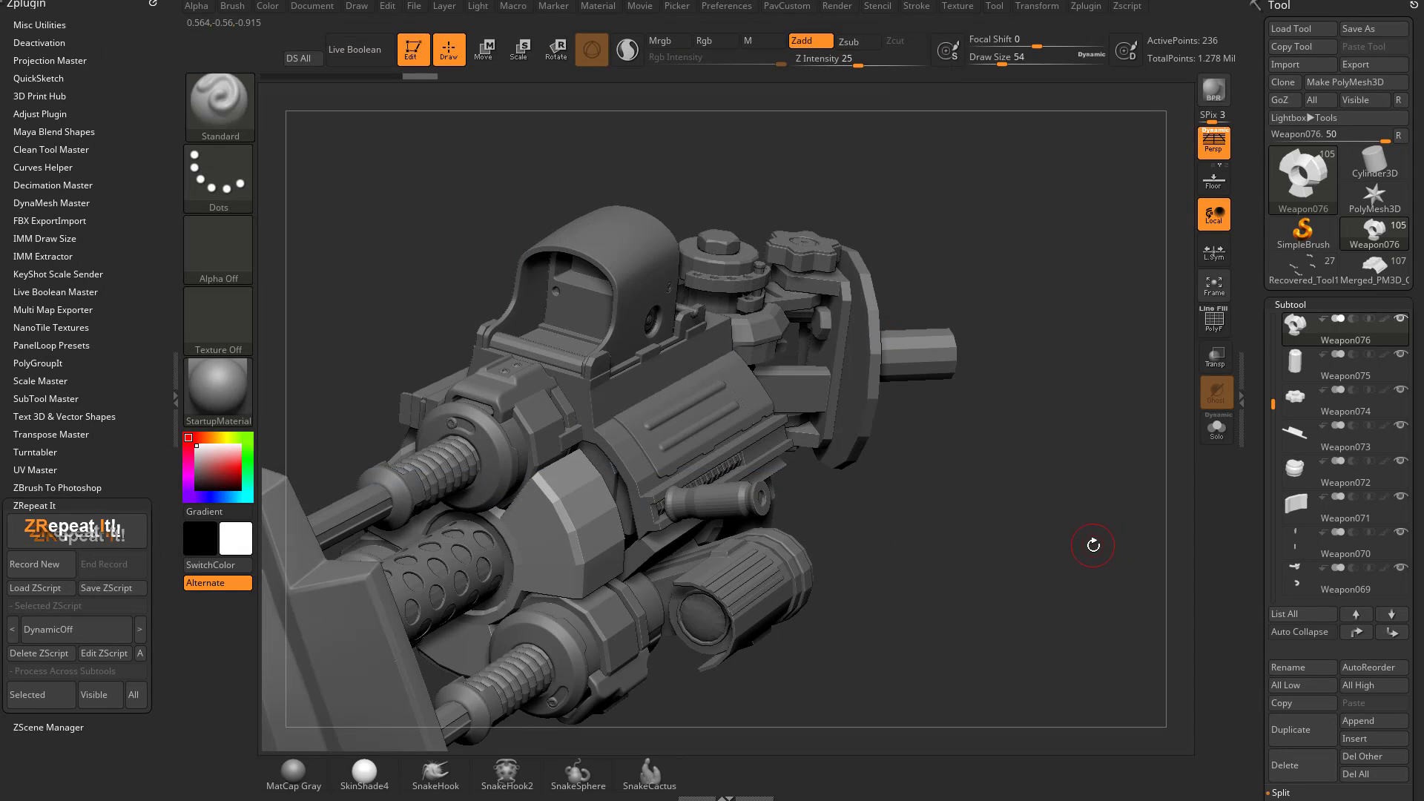